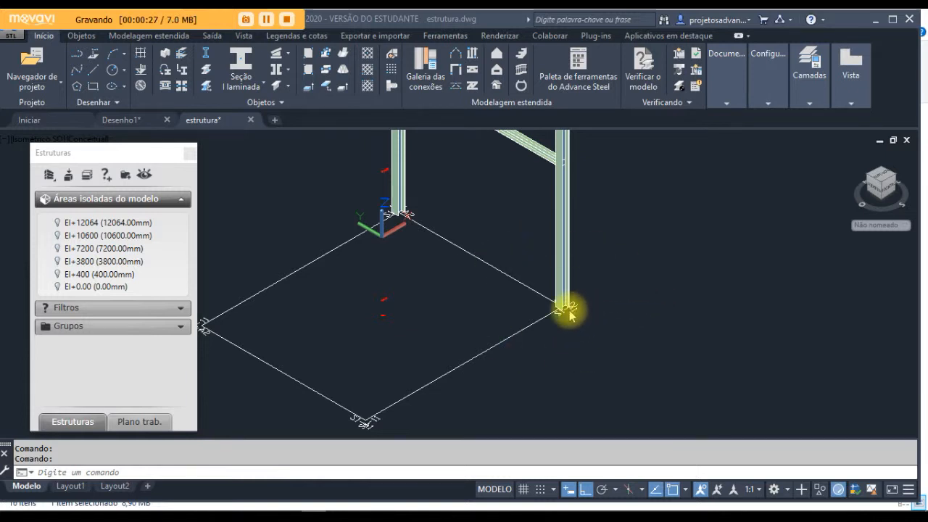
Step: Examine the base of the front column and compare it with the El+0.00 and El+400 levels
{"action": "scroll", "coordinate": [569, 314], "scroll_direction": "up", "scroll_amount": 2}
{"action": "scroll", "coordinate": [555, 311], "scroll_direction": "down", "scroll_amount": 3}
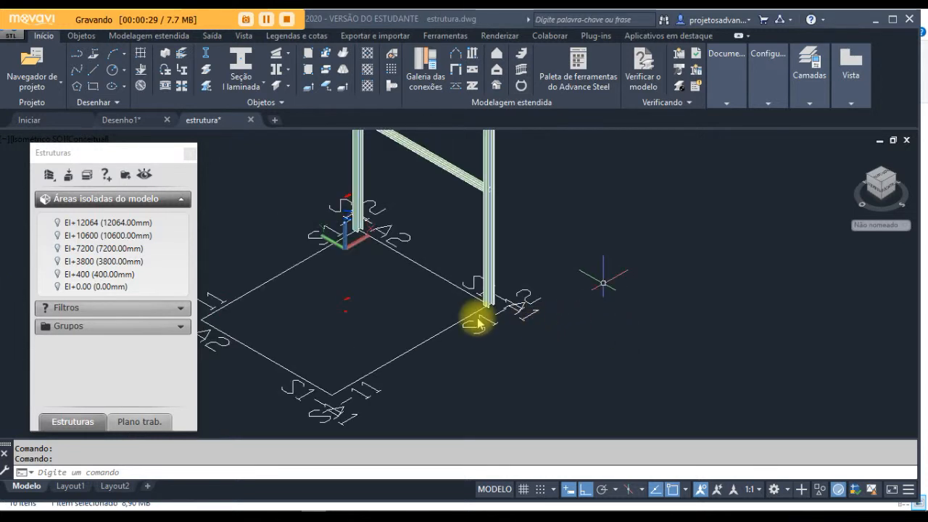
{"action": "scroll", "coordinate": [483, 313], "scroll_direction": "up", "scroll_amount": 4}
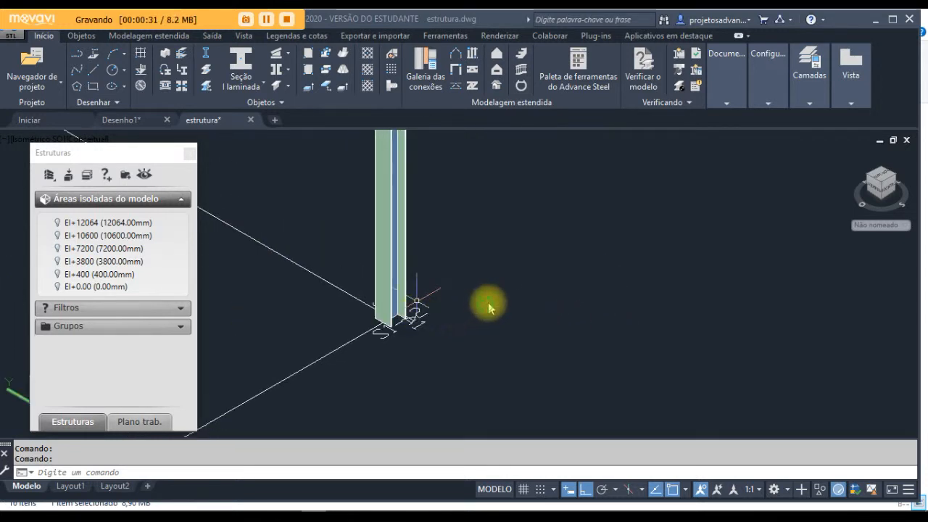
{"action": "scroll", "coordinate": [552, 275], "scroll_direction": "down", "scroll_amount": 3}
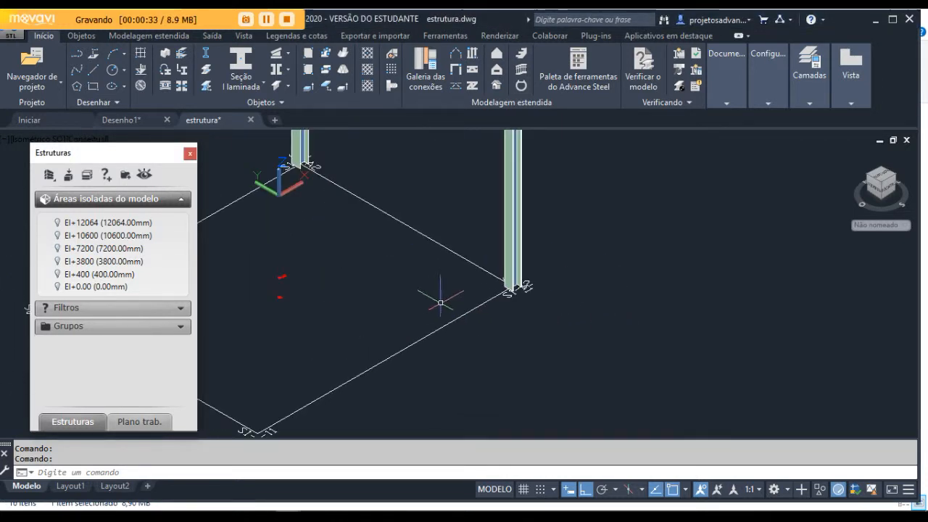
{"action": "scroll", "coordinate": [440, 301], "scroll_direction": "up", "scroll_amount": 3}
{"action": "scroll", "coordinate": [559, 267], "scroll_direction": "down", "scroll_amount": 2}
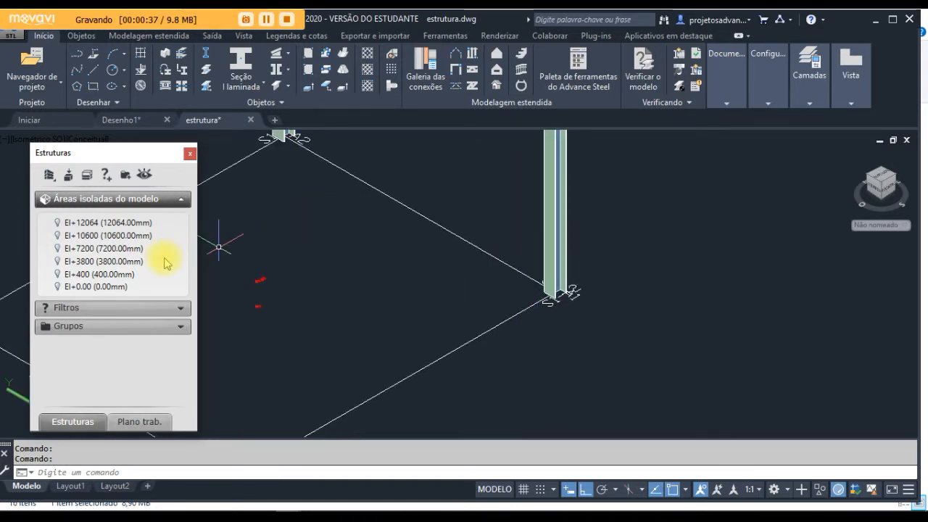
{"action": "left_click", "coordinate": [70, 286]}
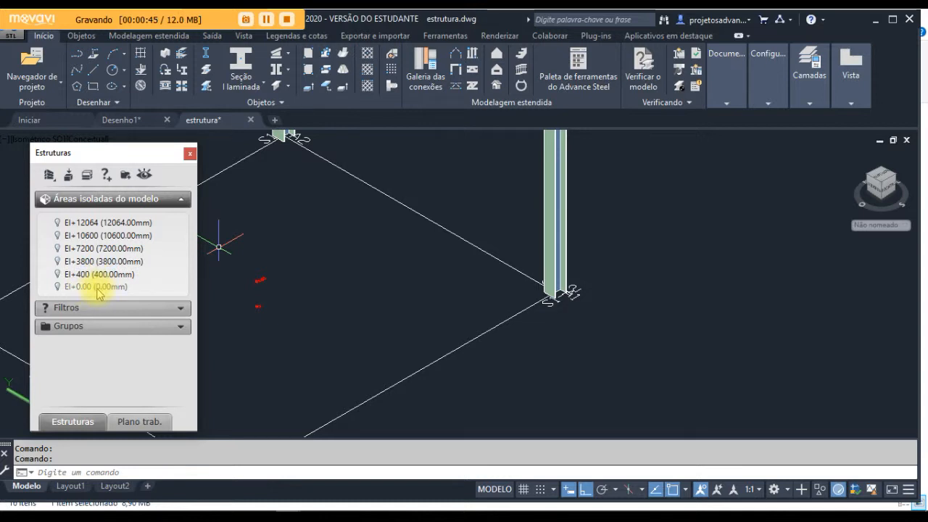
{"action": "left_click", "coordinate": [84, 281]}
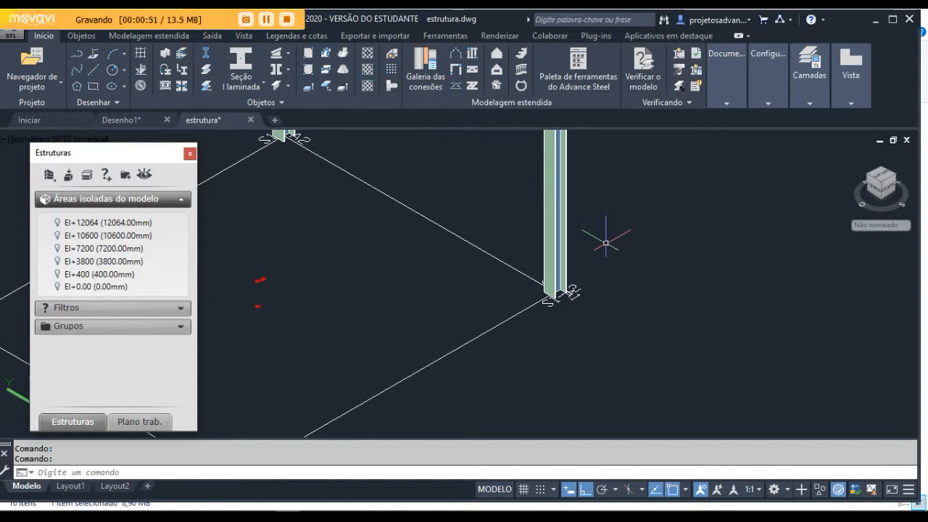
{"action": "scroll", "coordinate": [551, 299], "scroll_direction": "up", "scroll_amount": 2}
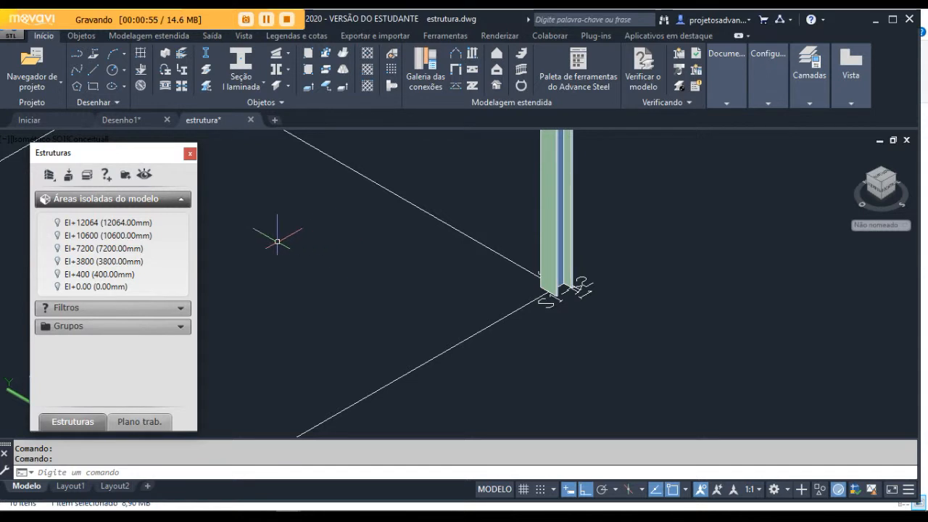
Step: Move the Estruturas palette clear of the viewport controls and switch the visual style to 2D wireframe (Estrutura de arame 2D)
{"action": "left_click_drag", "start_coordinate": [97, 145], "coordinate": [87, 150]}
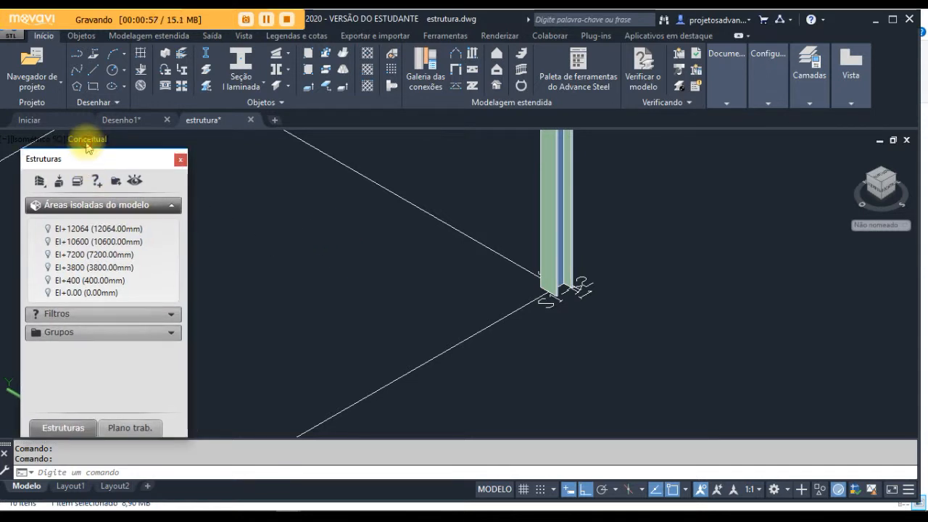
{"action": "left_click", "coordinate": [87, 140]}
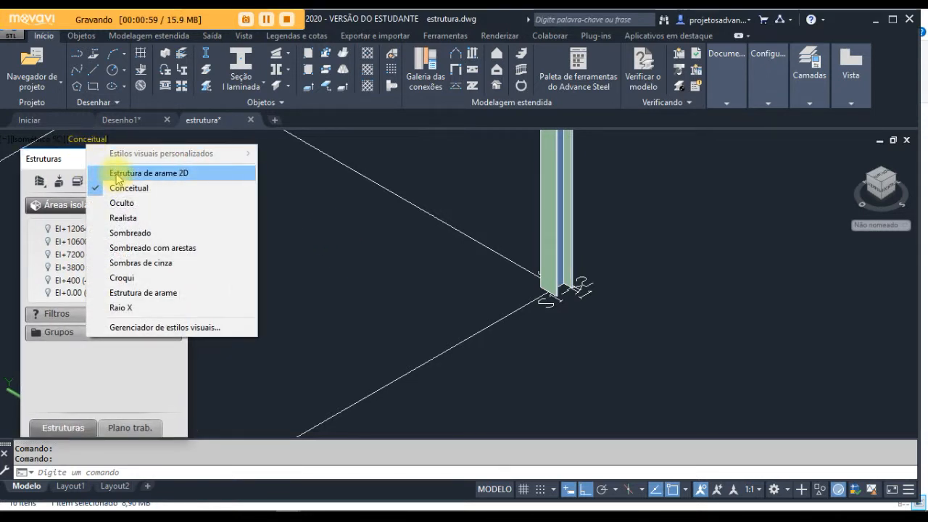
{"action": "left_click", "coordinate": [117, 177]}
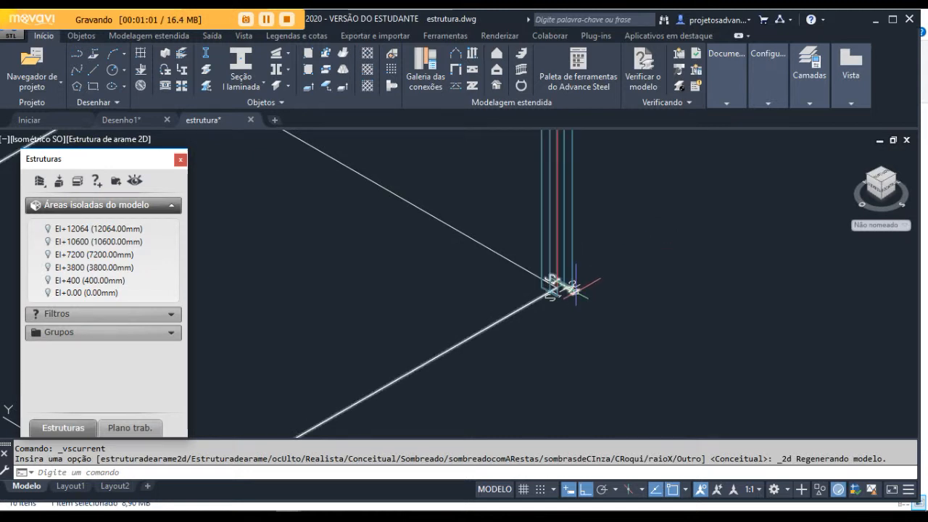
{"action": "scroll", "coordinate": [575, 289], "scroll_direction": "up", "scroll_amount": 2}
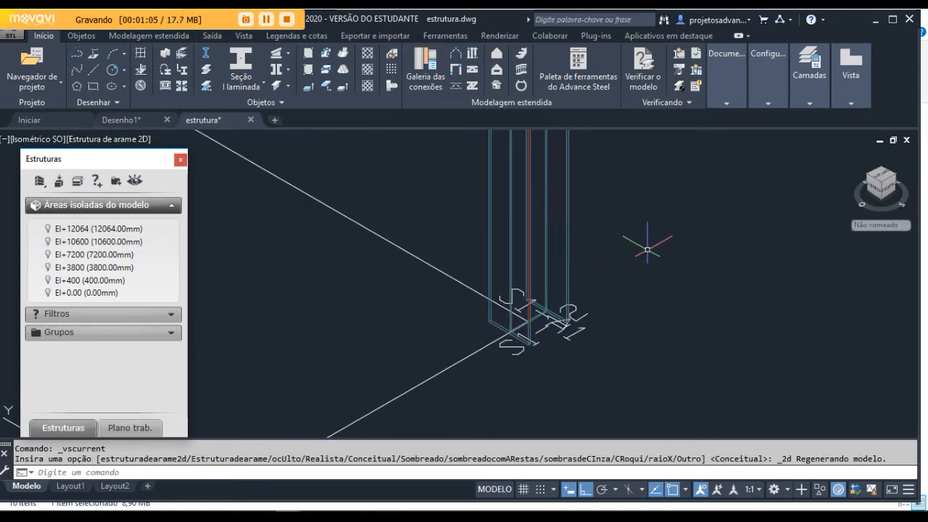
{"action": "scroll", "coordinate": [652, 254], "scroll_direction": "down", "scroll_amount": 5}
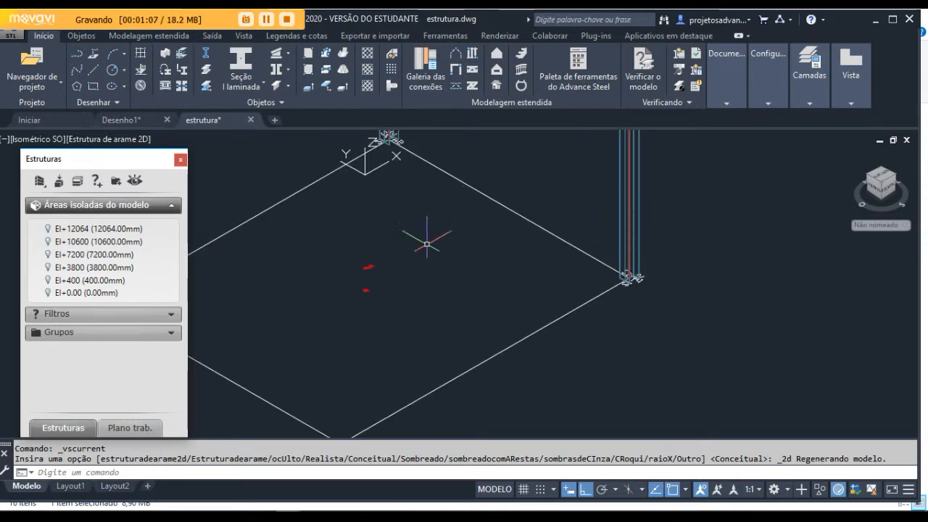
{"action": "scroll", "coordinate": [623, 344], "scroll_direction": "up", "scroll_amount": 5}
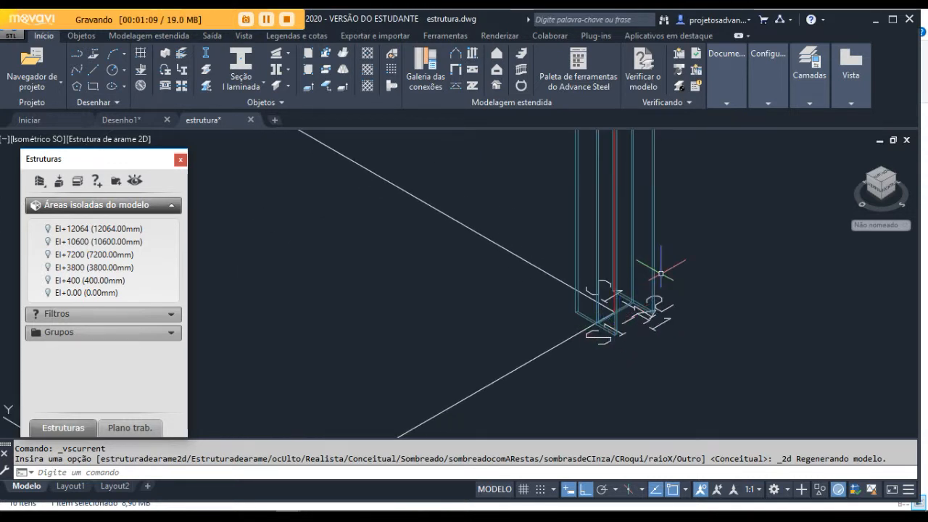
{"action": "scroll", "coordinate": [581, 341], "scroll_direction": "down", "scroll_amount": 1}
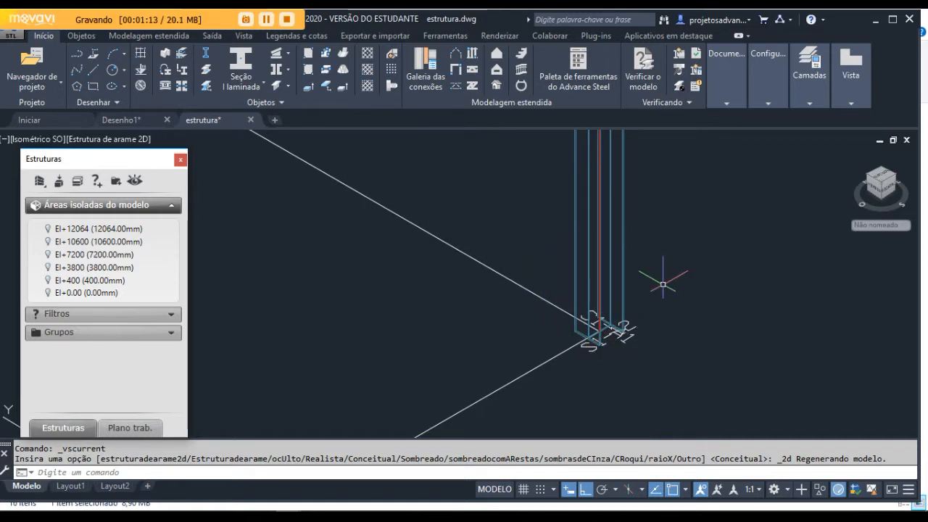
{"action": "scroll", "coordinate": [507, 293], "scroll_direction": "down", "scroll_amount": 2}
{"action": "scroll", "coordinate": [507, 292], "scroll_direction": "down", "scroll_amount": 2}
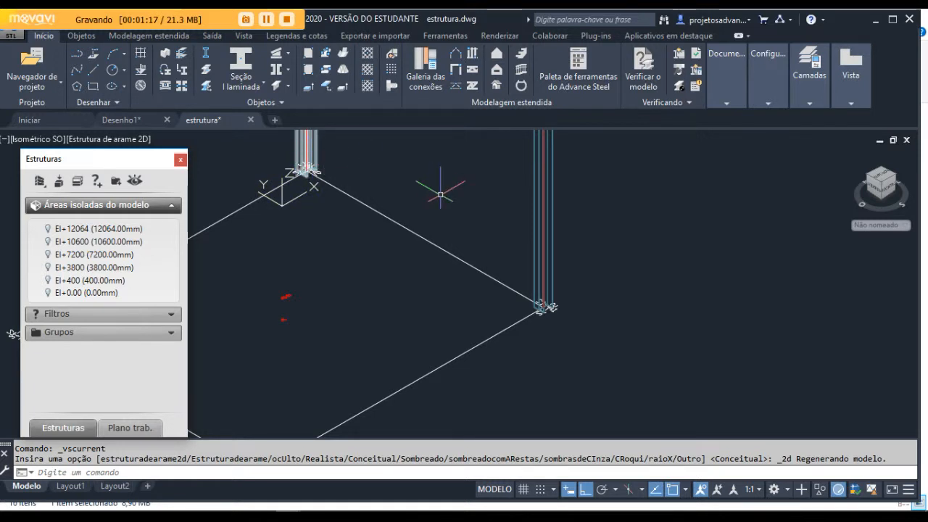
Step: Move the UCS origin to the grid corner point at the centre of the front column's base
{"action": "left_click", "coordinate": [584, 82]}
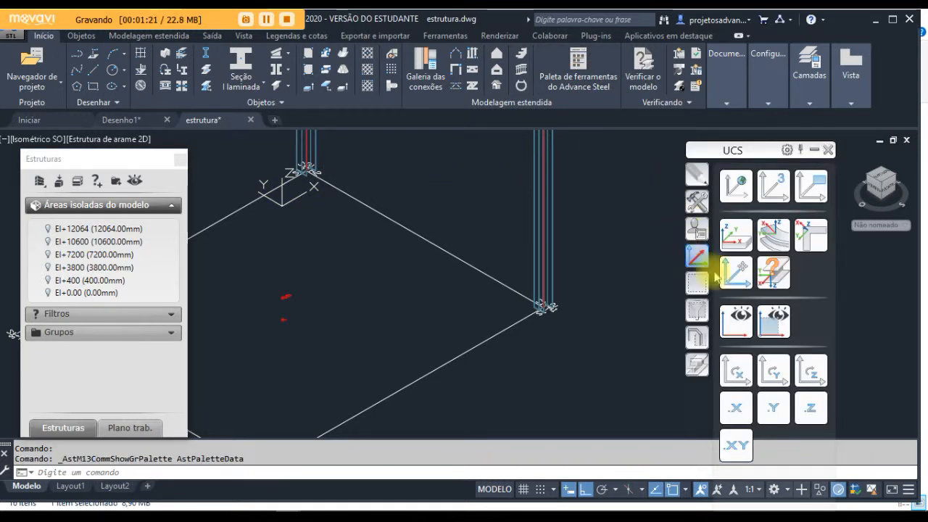
{"action": "left_click", "coordinate": [736, 273]}
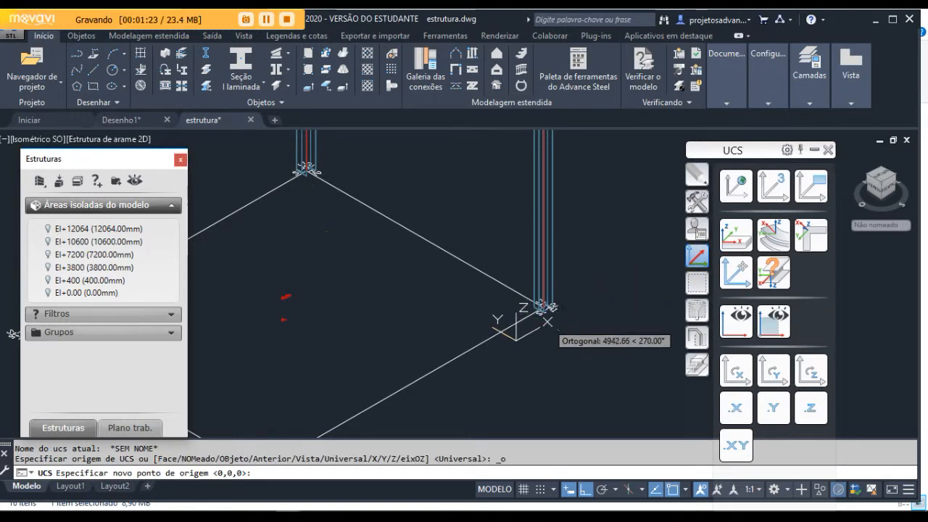
{"action": "scroll", "coordinate": [548, 323], "scroll_direction": "up", "scroll_amount": 10}
{"action": "scroll", "coordinate": [444, 207], "scroll_direction": "up", "scroll_amount": 2}
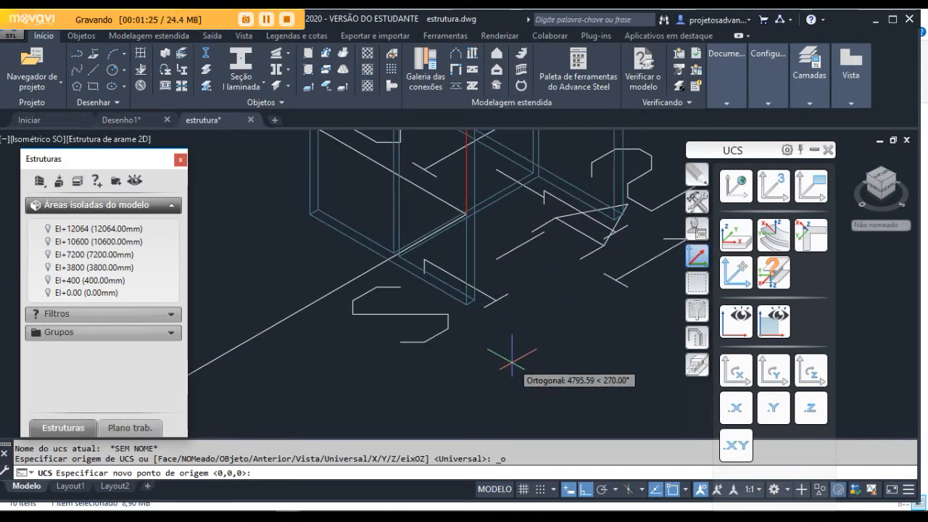
{"action": "left_click", "coordinate": [467, 213]}
{"action": "scroll", "coordinate": [508, 307], "scroll_direction": "up", "scroll_amount": 3}
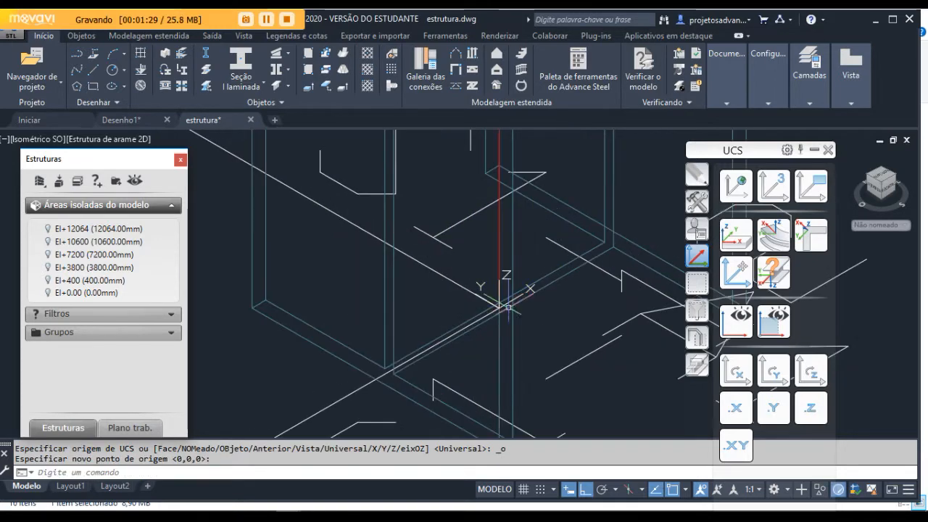
Step: Raise the UCS origin 400 mm along Z from the front column's base point
{"action": "left_click", "coordinate": [734, 274]}
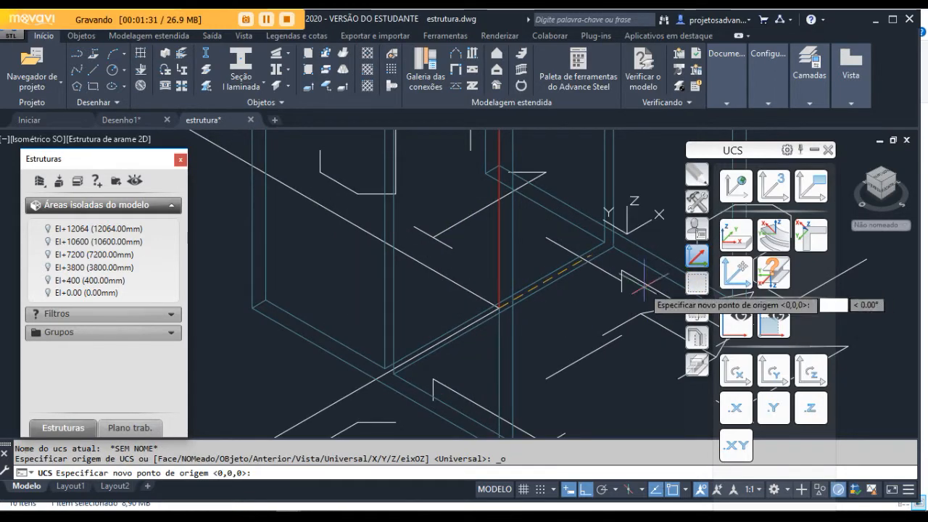
{"action": "scroll", "coordinate": [581, 305], "scroll_direction": "down", "scroll_amount": 4}
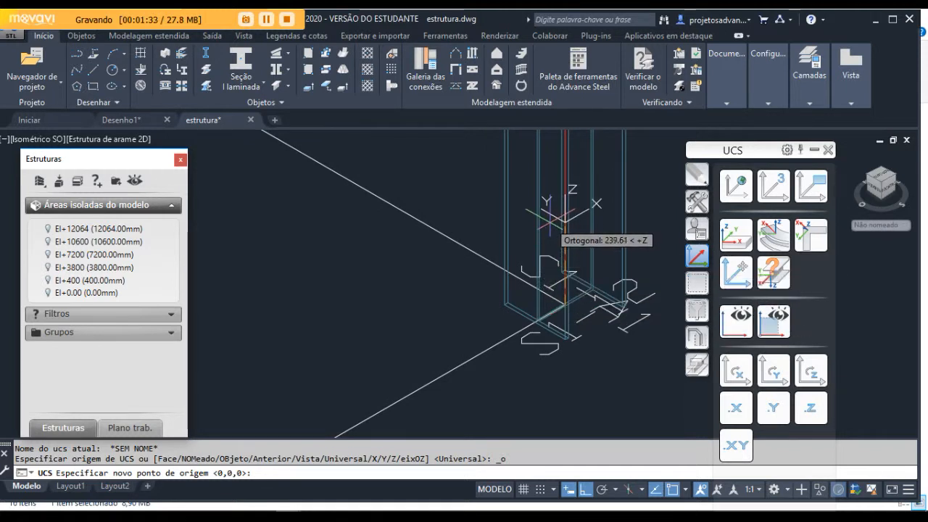
{"action": "type", "text": "400"}
{"action": "key", "text": "Return"}
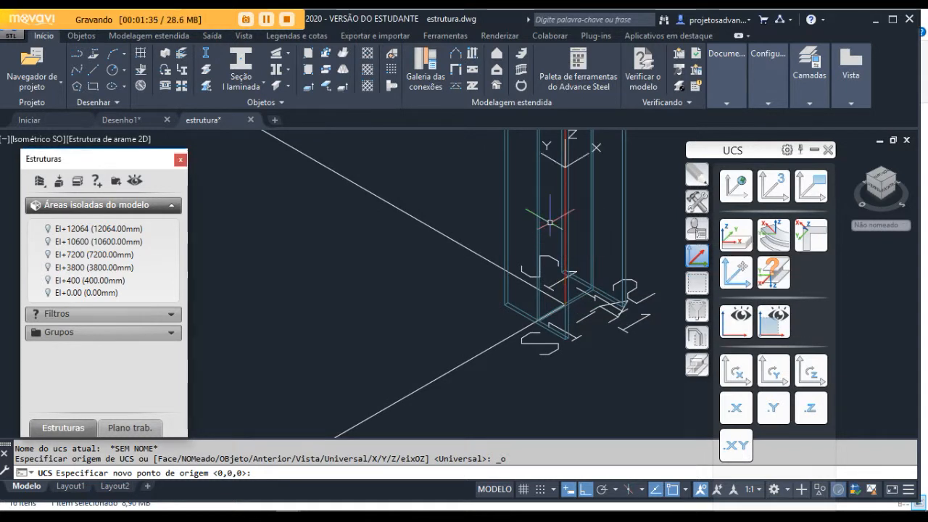
Step: Split the front column at the raised UCS origin
{"action": "scroll", "coordinate": [541, 288], "scroll_direction": "down", "scroll_amount": 2}
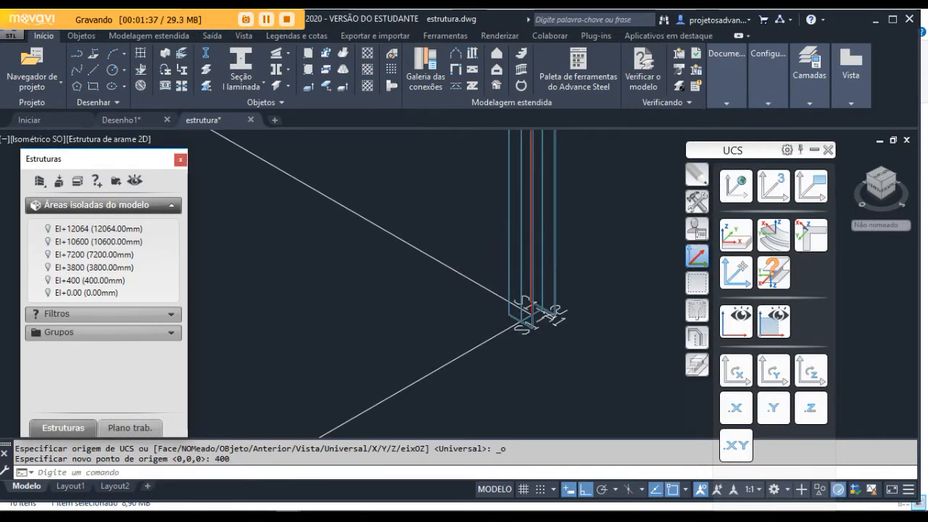
{"action": "scroll", "coordinate": [530, 216], "scroll_direction": "up", "scroll_amount": 2}
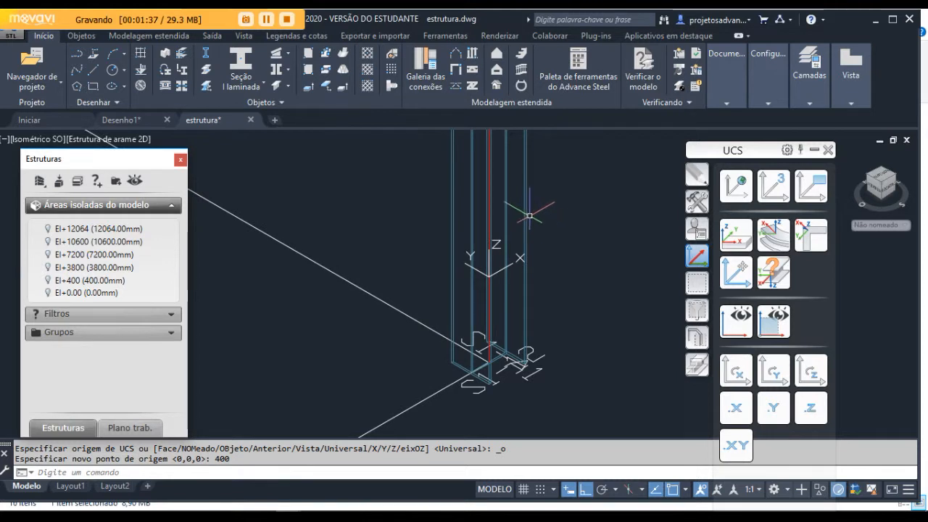
{"action": "left_click", "coordinate": [206, 71]}
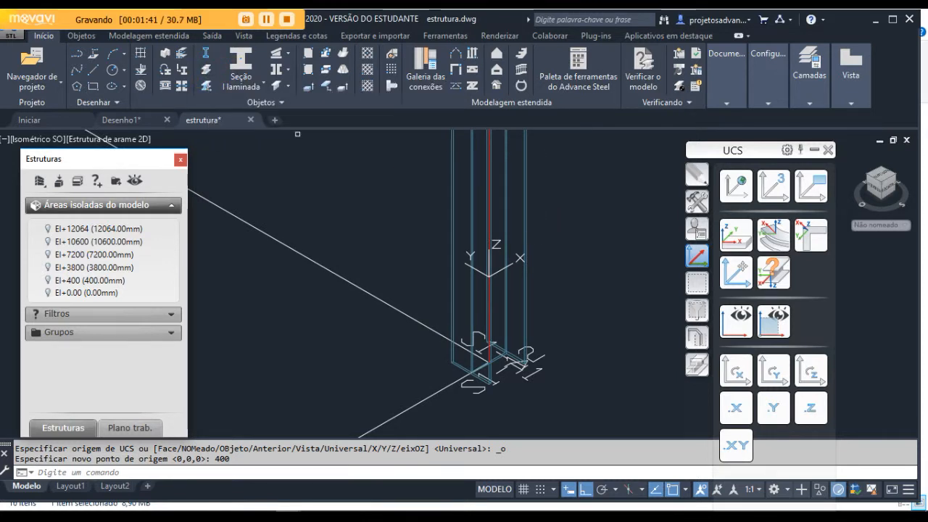
{"action": "left_click", "coordinate": [527, 282]}
{"action": "key", "text": "Return"}
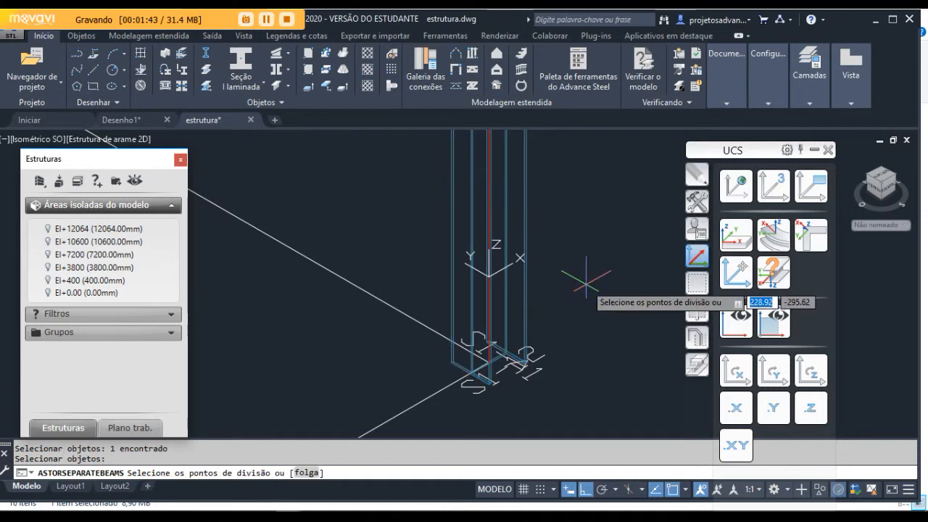
{"action": "scroll", "coordinate": [499, 315], "scroll_direction": "up", "scroll_amount": 4}
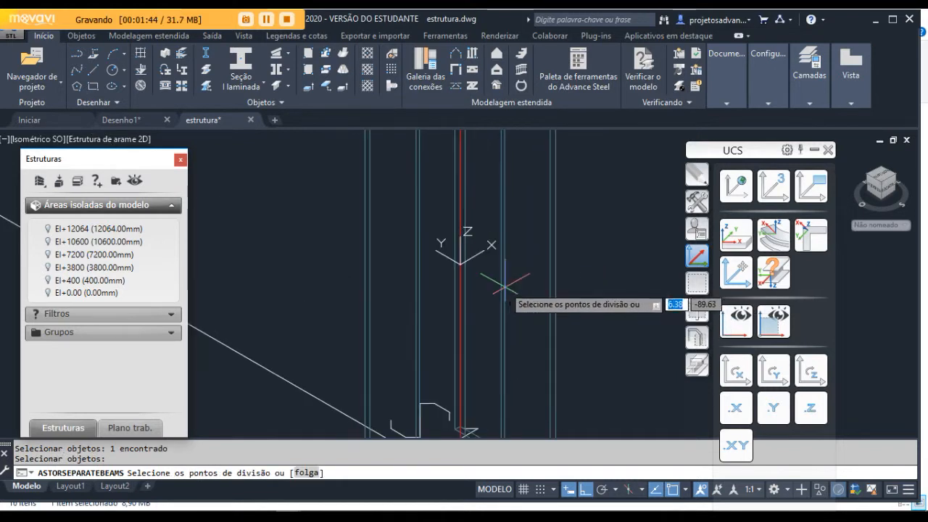
{"action": "left_click", "coordinate": [464, 259]}
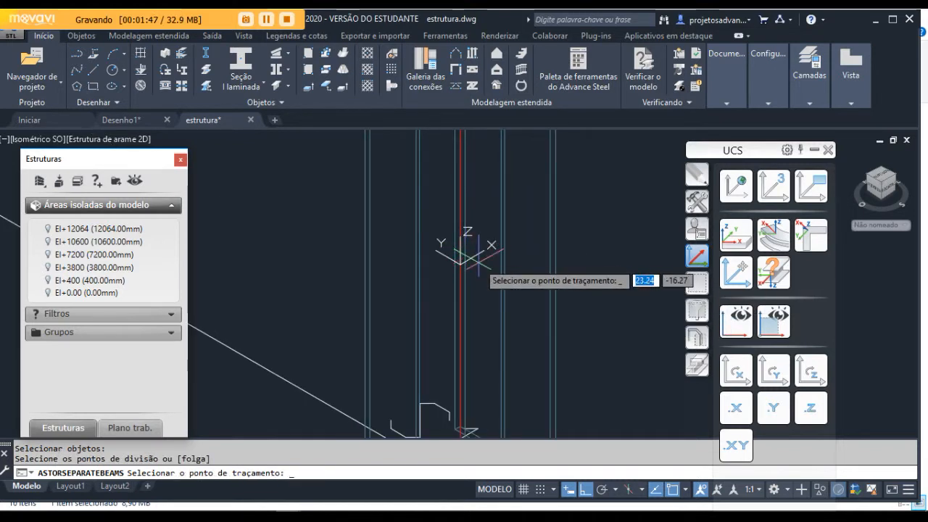
{"action": "left_click", "coordinate": [496, 258]}
{"action": "scroll", "coordinate": [442, 253], "scroll_direction": "down", "scroll_amount": 2}
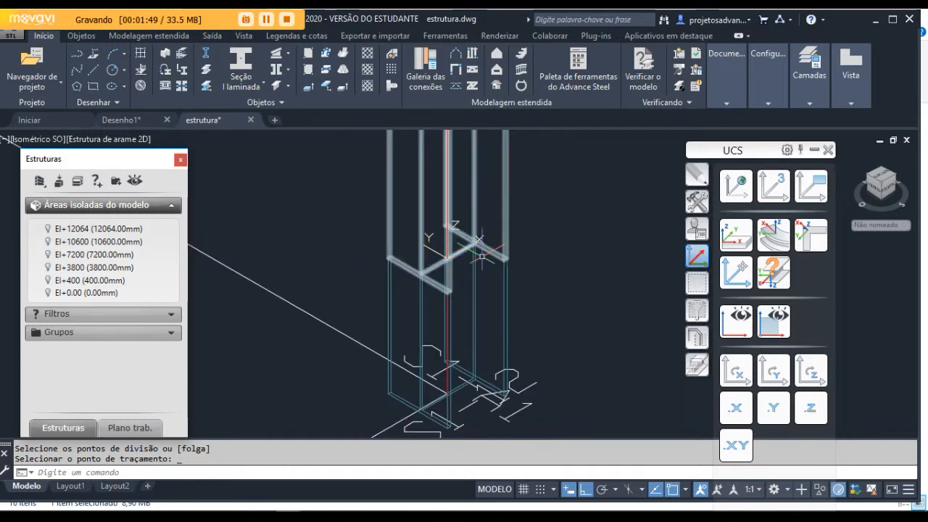
Step: Delete the short lower piece of the split front column
{"action": "left_click", "coordinate": [510, 293]}
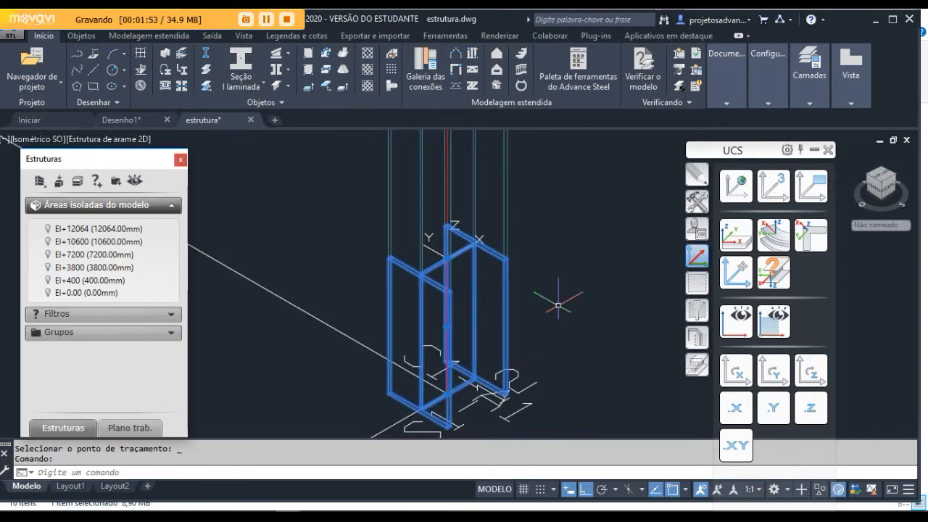
{"action": "key", "text": "Delete"}
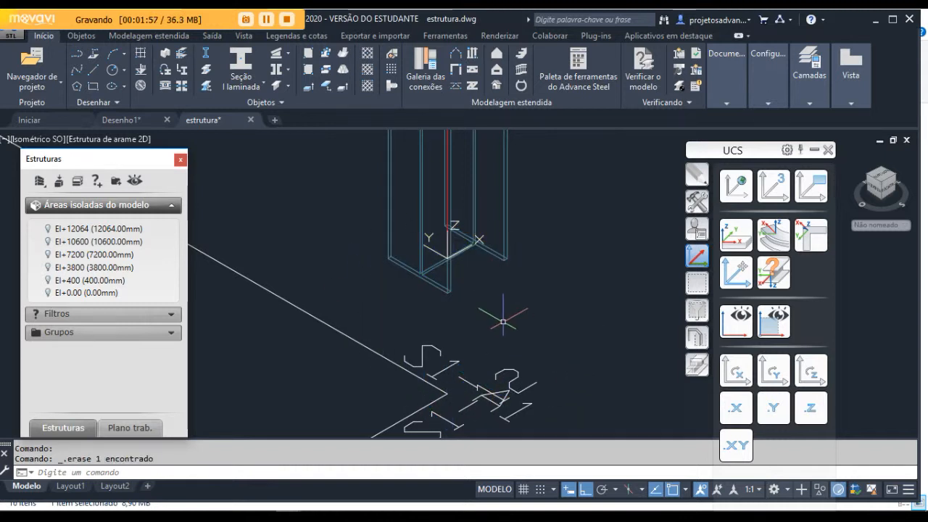
{"action": "scroll", "coordinate": [460, 383], "scroll_direction": "down", "scroll_amount": 3}
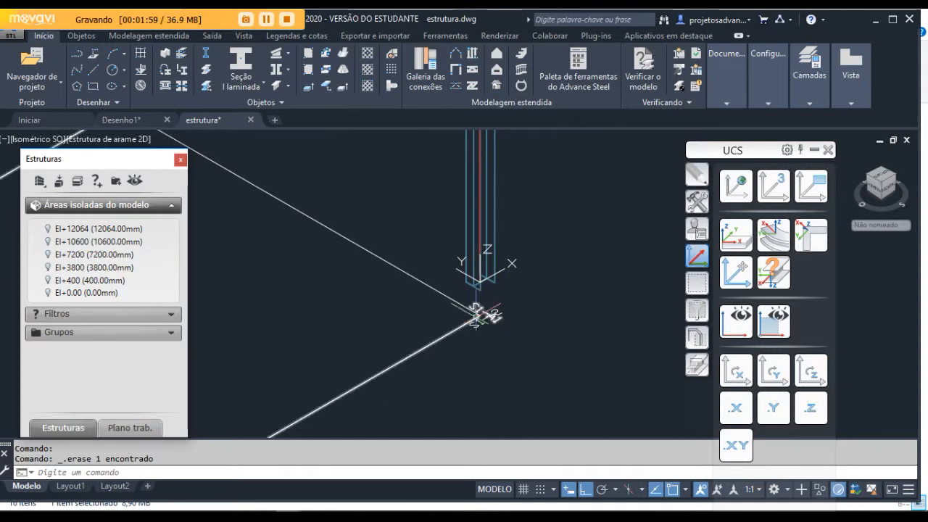
{"action": "scroll", "coordinate": [461, 310], "scroll_direction": "up", "scroll_amount": 1}
{"action": "scroll", "coordinate": [461, 311], "scroll_direction": "up", "scroll_amount": 1}
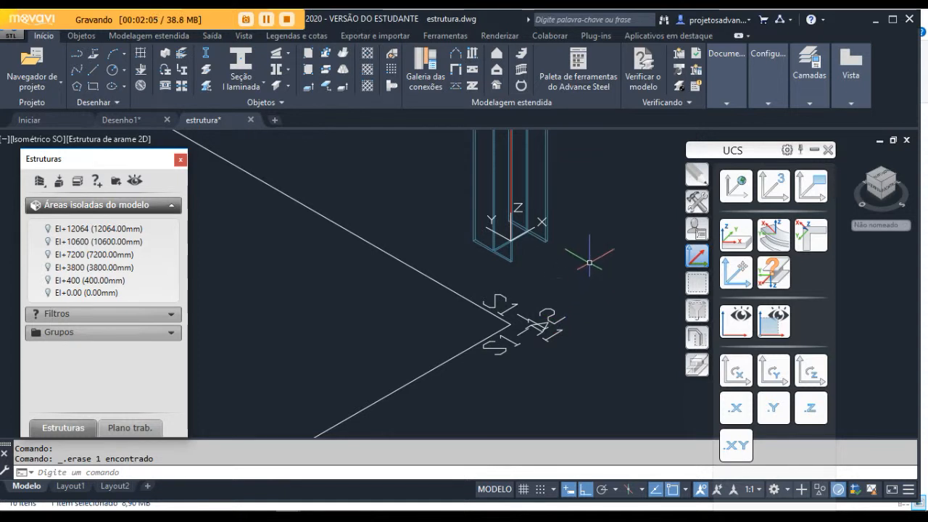
{"action": "scroll", "coordinate": [584, 274], "scroll_direction": "down", "scroll_amount": 1}
{"action": "scroll", "coordinate": [585, 274], "scroll_direction": "down", "scroll_amount": 1}
{"action": "scroll", "coordinate": [580, 270], "scroll_direction": "down", "scroll_amount": 1}
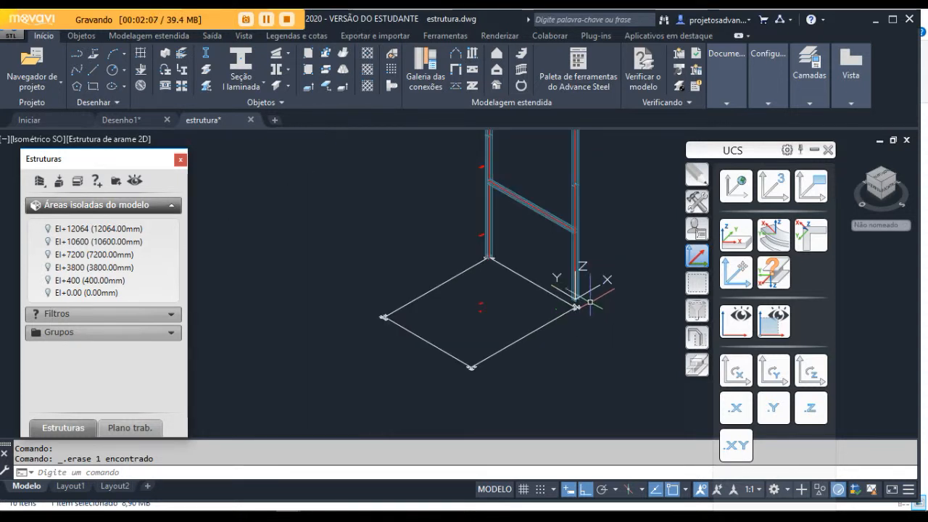
{"action": "scroll", "coordinate": [624, 275], "scroll_direction": "up", "scroll_amount": 1}
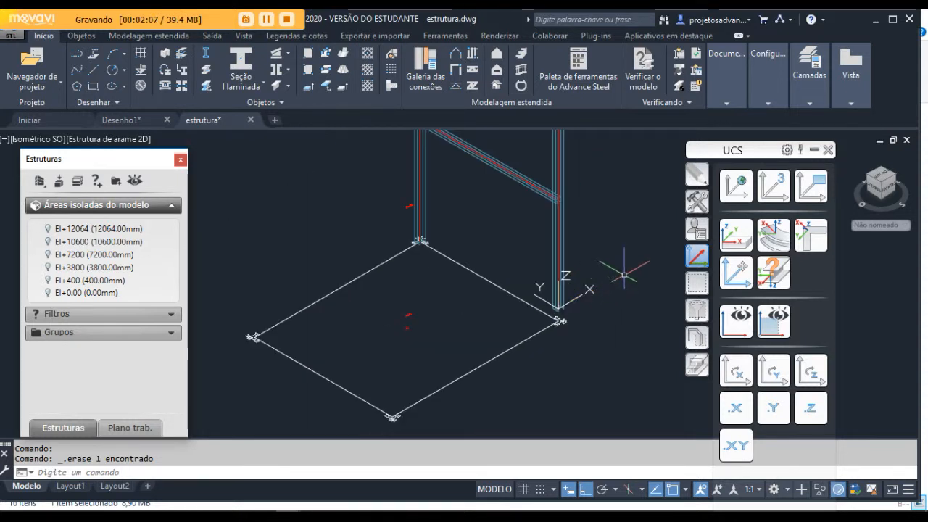
Step: Move the UCS origin 5000 mm along Y from the front column to the back column
{"action": "left_click", "coordinate": [736, 273]}
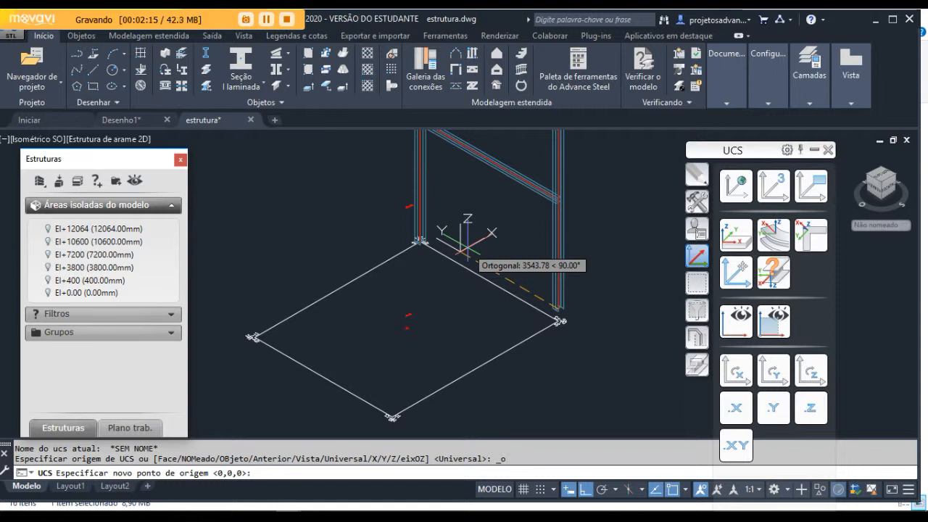
{"action": "type", "text": "5000"}
{"action": "key", "text": "Return"}
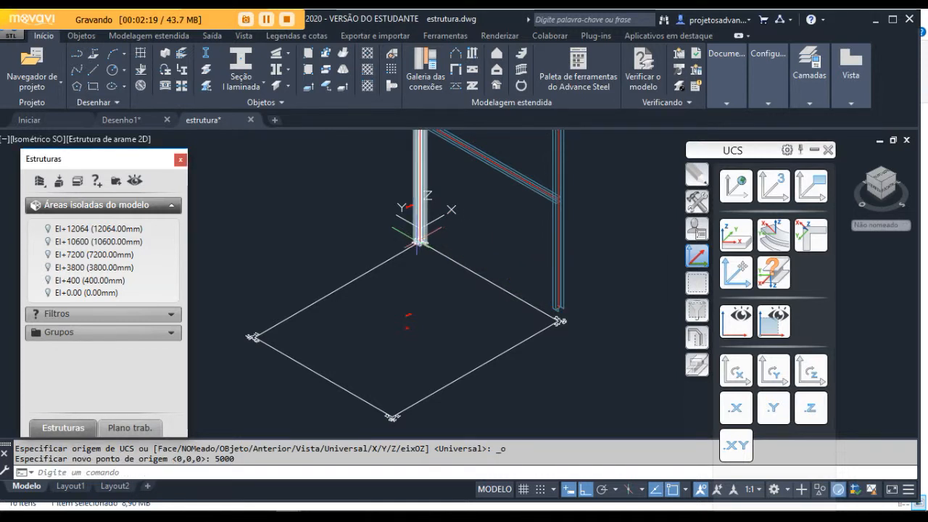
Step: Split the back column at the UCS origin, 400 mm above its base
{"action": "scroll", "coordinate": [421, 200], "scroll_direction": "up", "scroll_amount": 5}
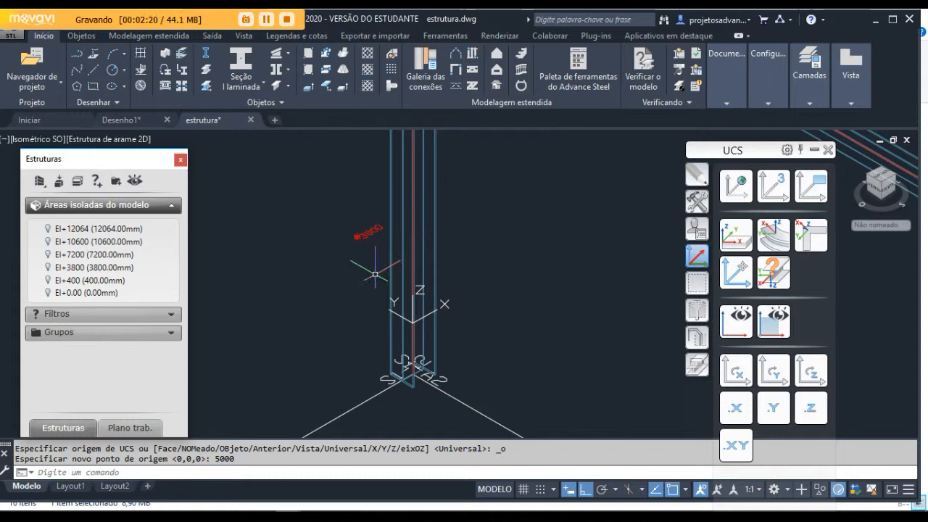
{"action": "left_click", "coordinate": [207, 69]}
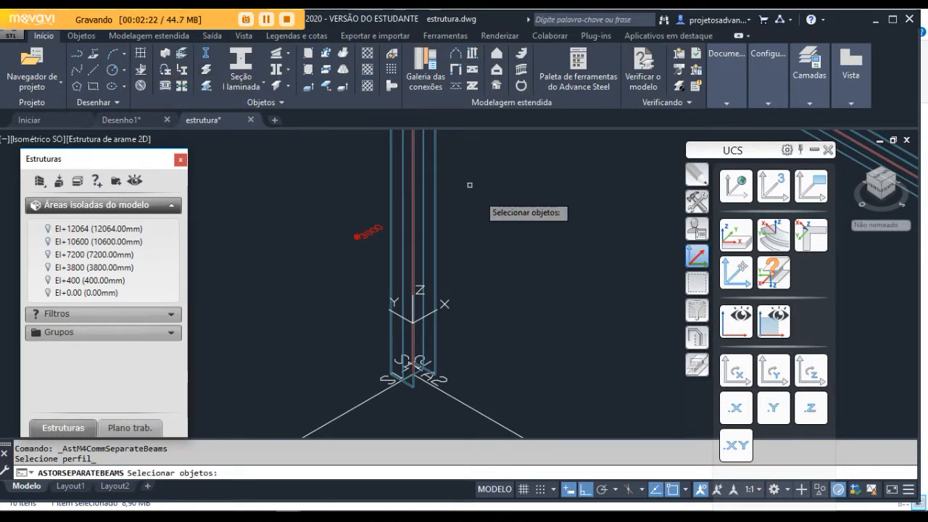
{"action": "left_click", "coordinate": [435, 246]}
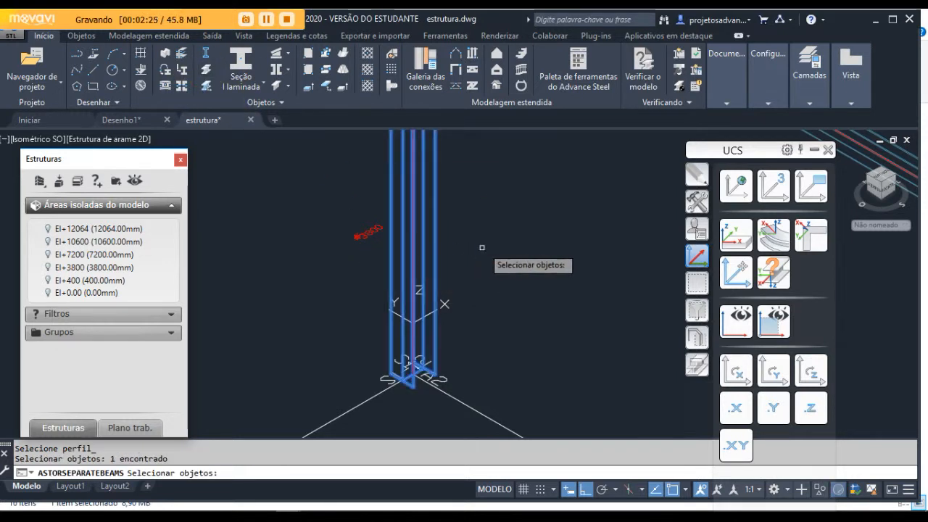
{"action": "key", "text": "Return"}
{"action": "scroll", "coordinate": [430, 341], "scroll_direction": "up", "scroll_amount": 2}
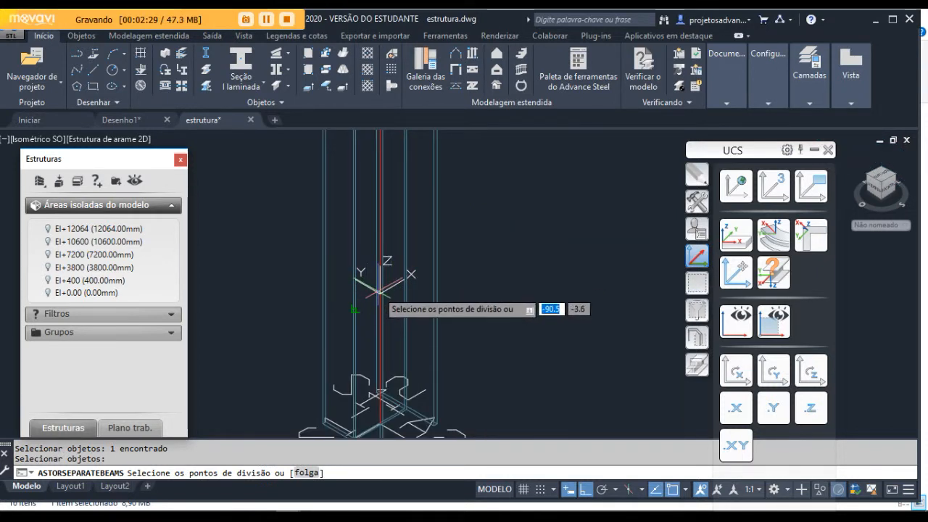
{"action": "scroll", "coordinate": [391, 285], "scroll_direction": "up", "scroll_amount": 3}
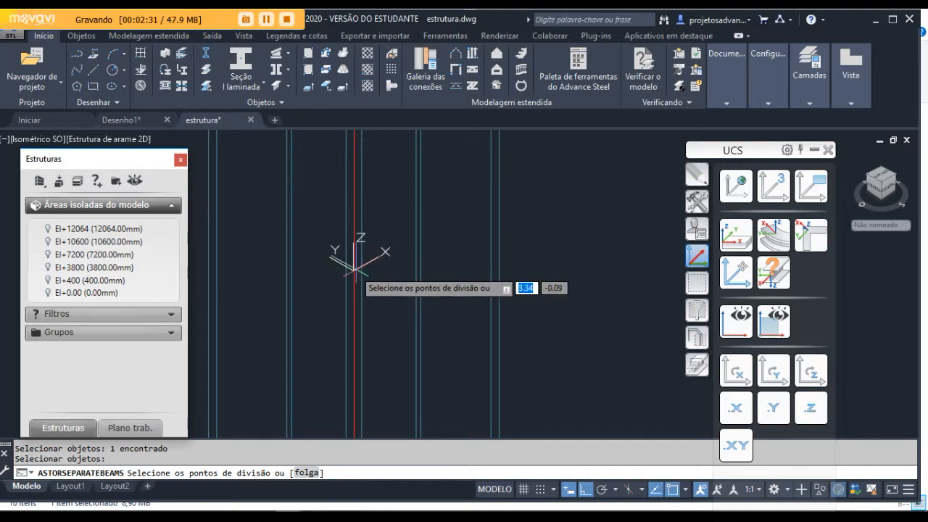
{"action": "left_click", "coordinate": [357, 281]}
{"action": "left_click", "coordinate": [475, 248]}
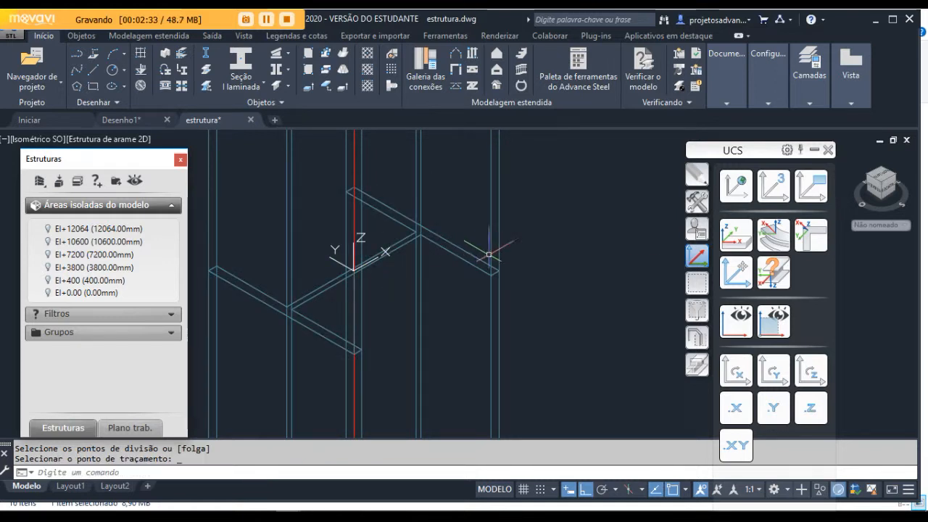
Step: Delete the short lower piece of the split back column
{"action": "scroll", "coordinate": [442, 200], "scroll_direction": "down", "scroll_amount": 4}
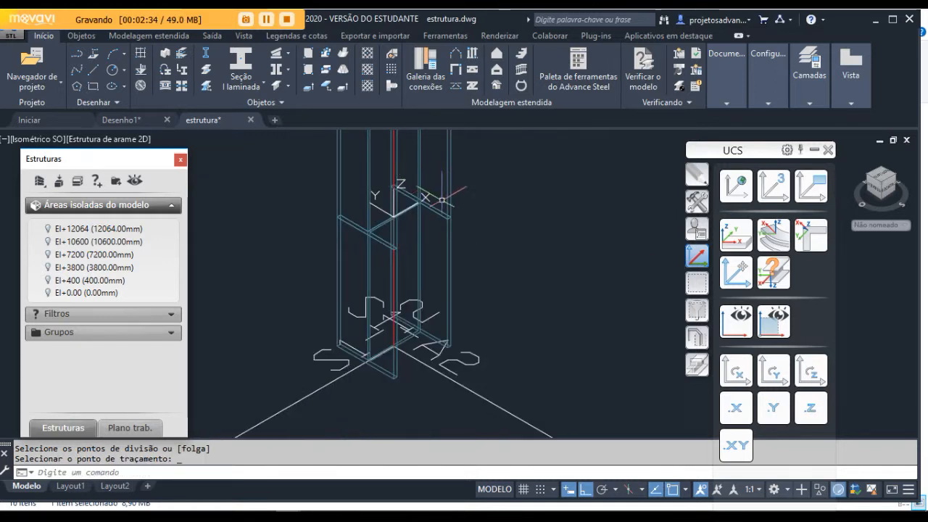
{"action": "left_click", "coordinate": [468, 250]}
{"action": "left_click", "coordinate": [446, 257]}
{"action": "key", "text": "Delete"}
{"action": "scroll", "coordinate": [468, 279], "scroll_direction": "up", "scroll_amount": 4}
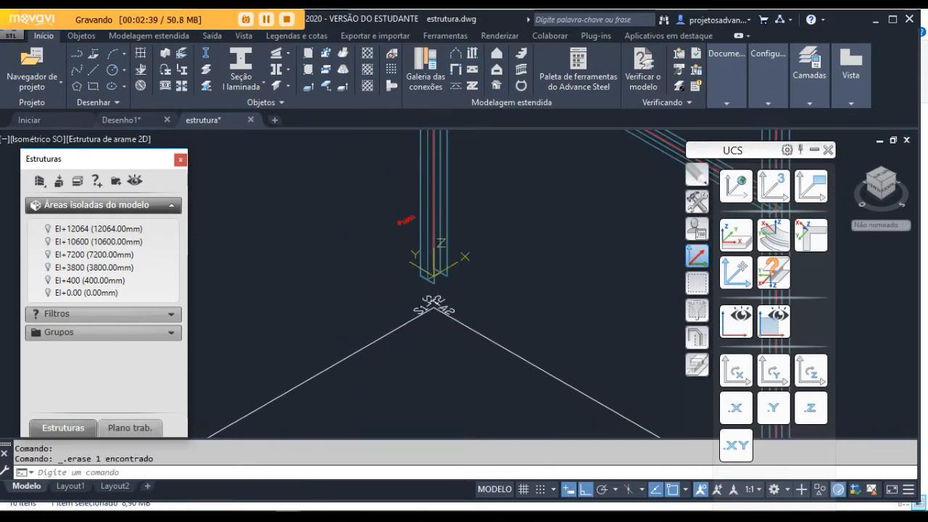
{"action": "scroll", "coordinate": [458, 286], "scroll_direction": "up", "scroll_amount": 2}
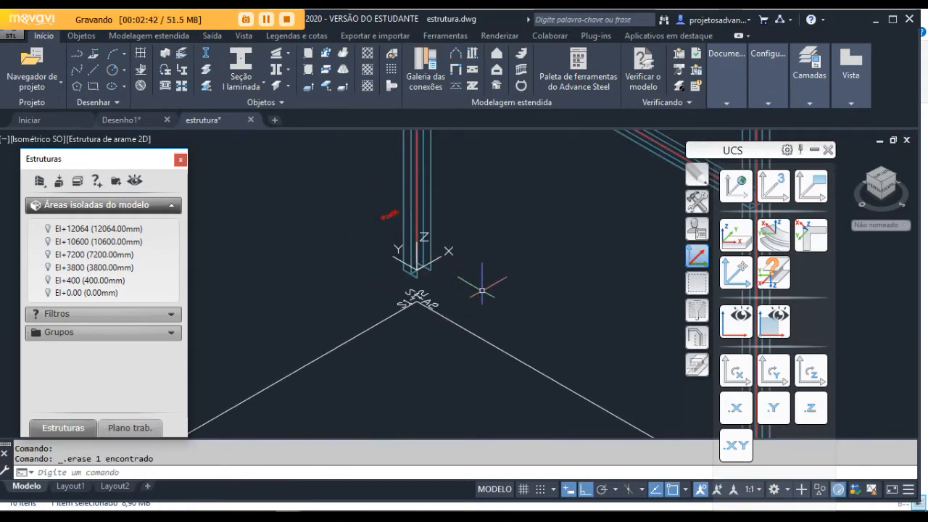
Step: Switch the model's visual style to Conceitual and bring the front column's base into close view
{"action": "scroll", "coordinate": [410, 245], "scroll_direction": "down", "scroll_amount": 2}
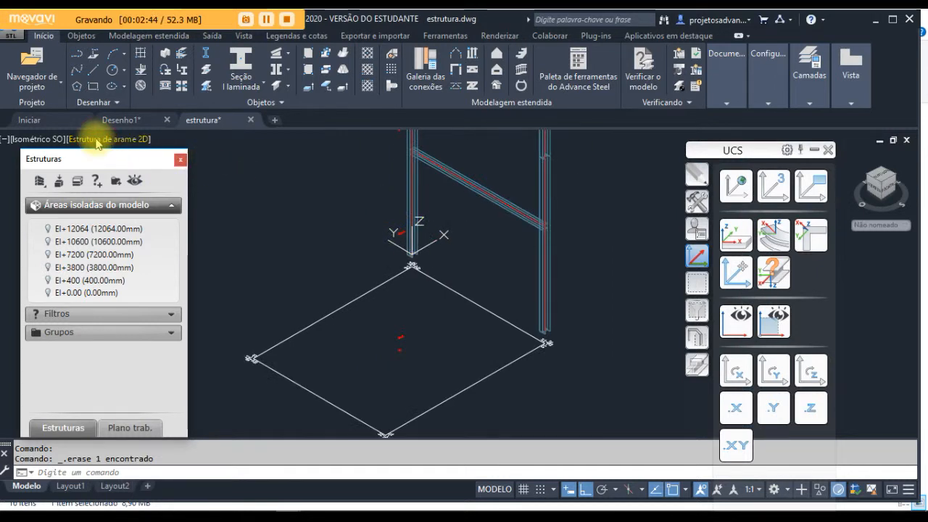
{"action": "left_click", "coordinate": [102, 139]}
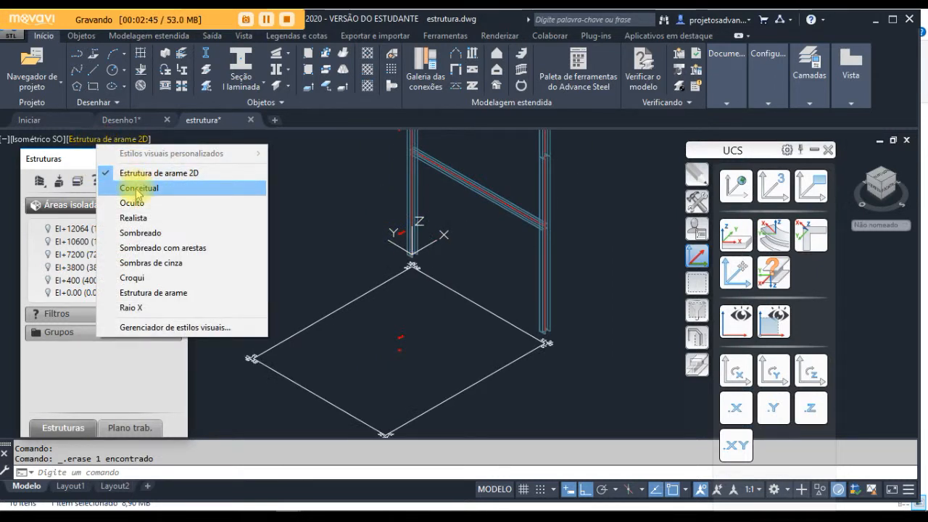
{"action": "left_click", "coordinate": [126, 188]}
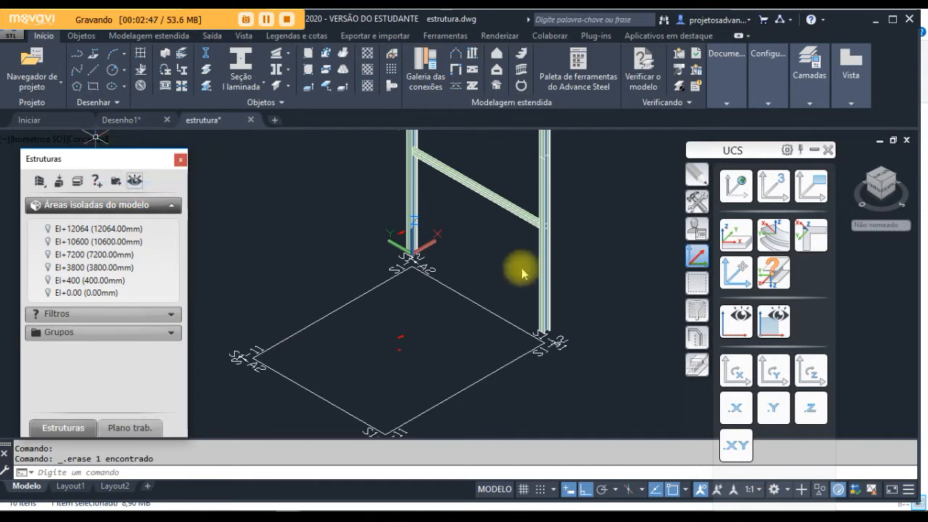
{"action": "scroll", "coordinate": [553, 339], "scroll_direction": "up", "scroll_amount": 5}
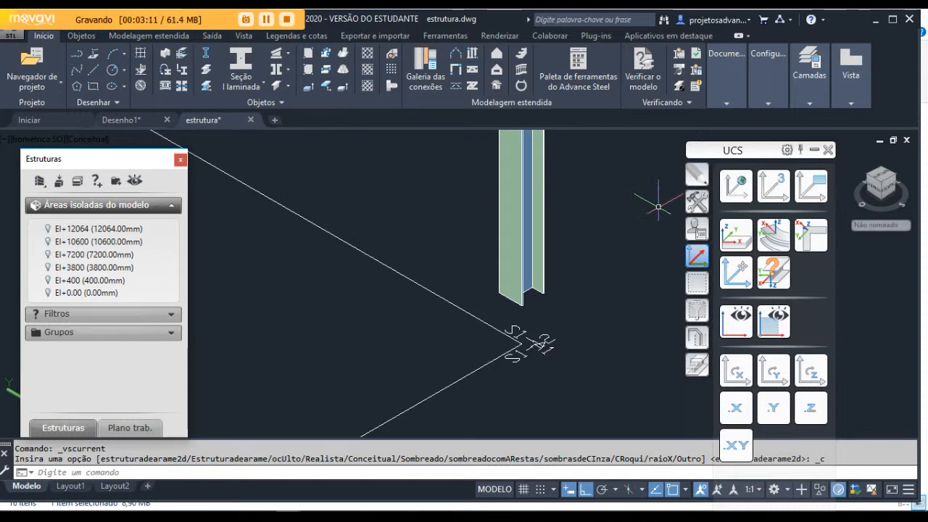
Step: Close the UCS palette and open the expanded connection gallery, placed clear of the columns
{"action": "left_click", "coordinate": [829, 149]}
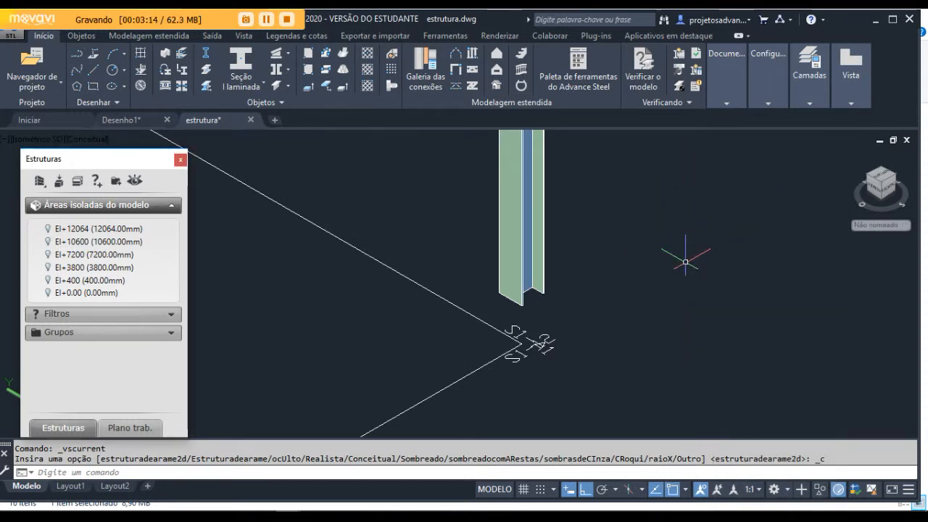
{"action": "left_click", "coordinate": [426, 73]}
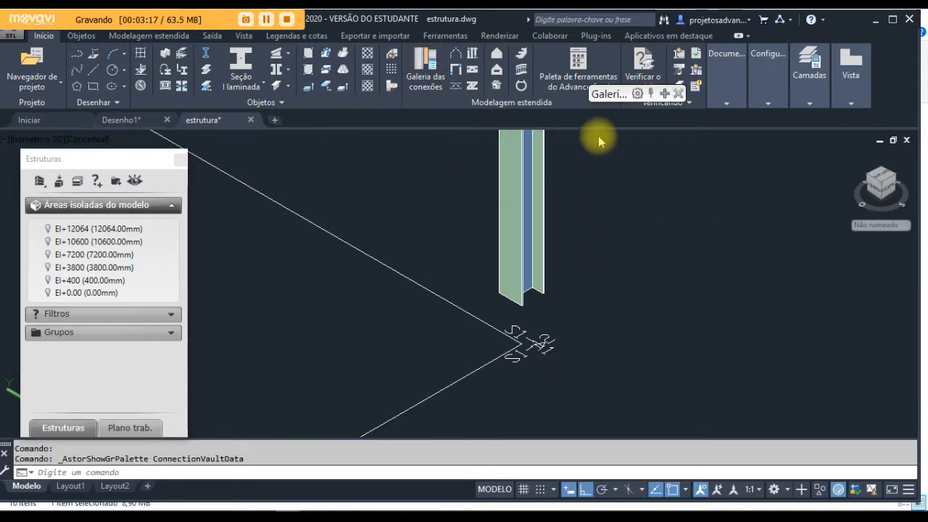
{"action": "left_click_drag", "start_coordinate": [605, 98], "coordinate": [670, 151]}
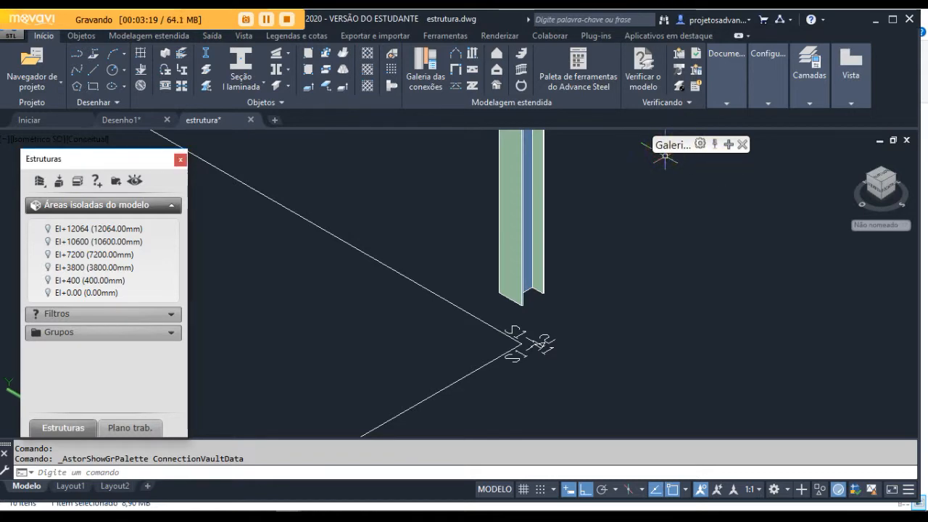
{"action": "left_click", "coordinate": [729, 147]}
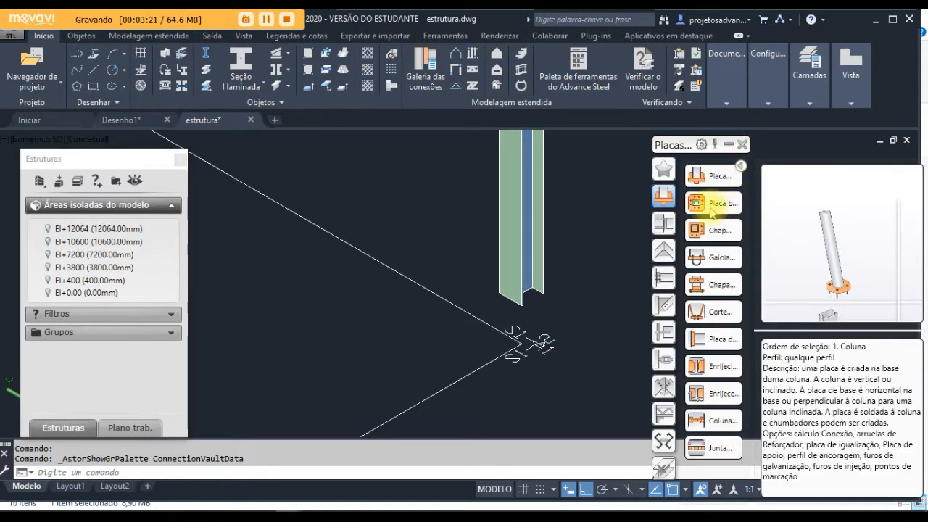
{"action": "left_click_drag", "start_coordinate": [667, 143], "coordinate": [639, 77]}
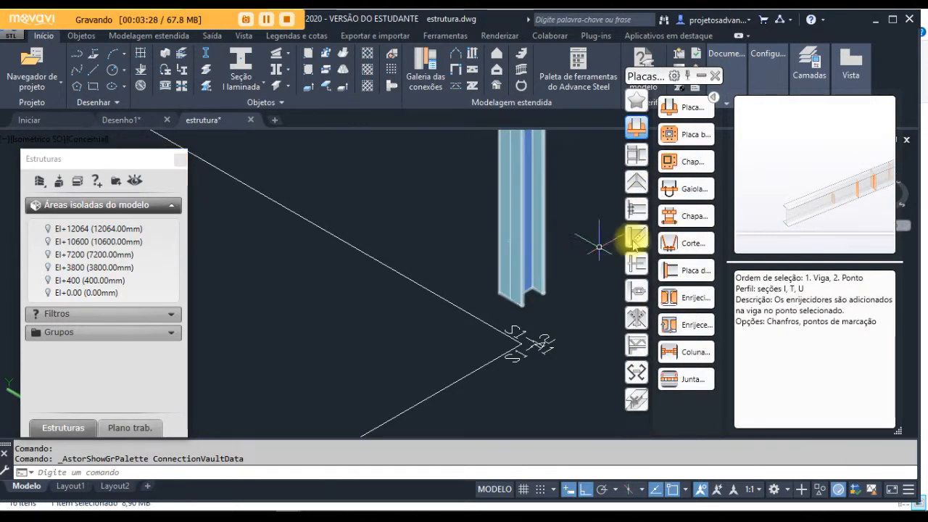
Step: Create a base plate connection on the front column without selecting another concrete object
{"action": "scroll", "coordinate": [389, 297], "scroll_direction": "down", "scroll_amount": 3}
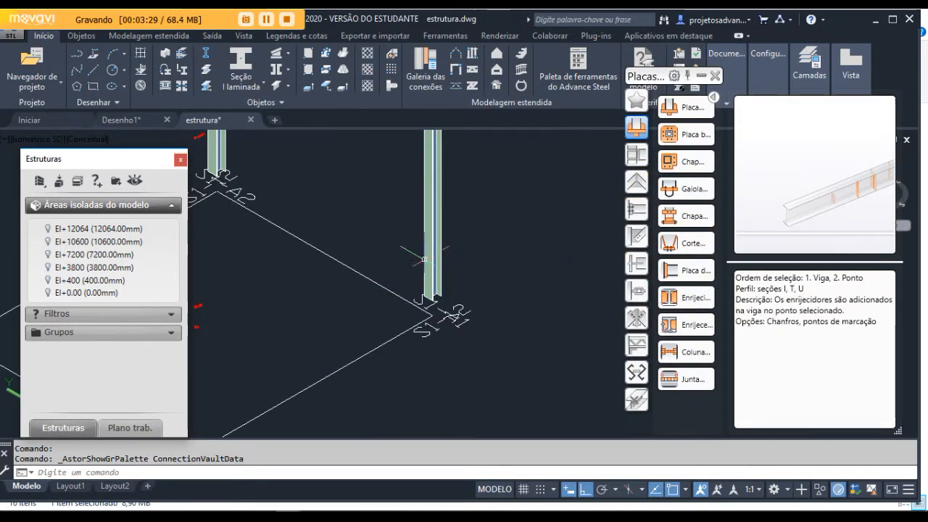
{"action": "scroll", "coordinate": [453, 312], "scroll_direction": "up", "scroll_amount": 2}
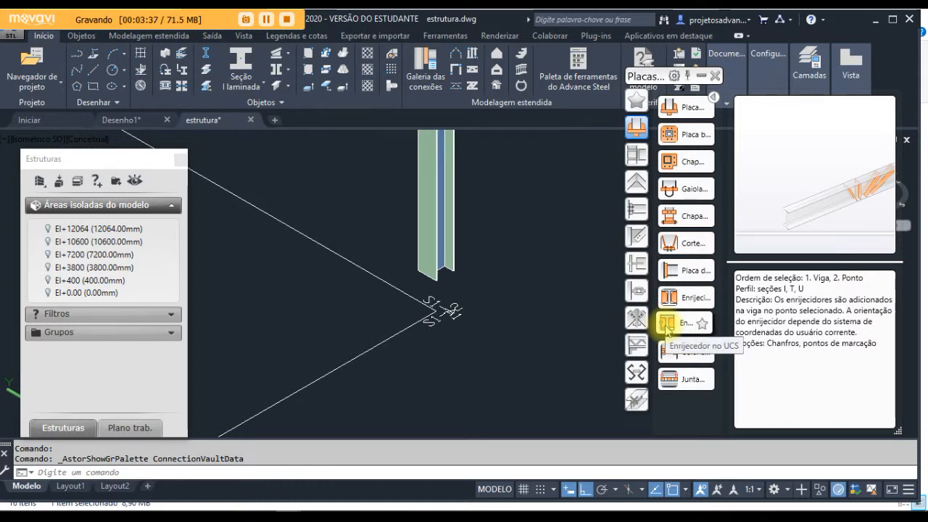
{"action": "left_click", "coordinate": [679, 116]}
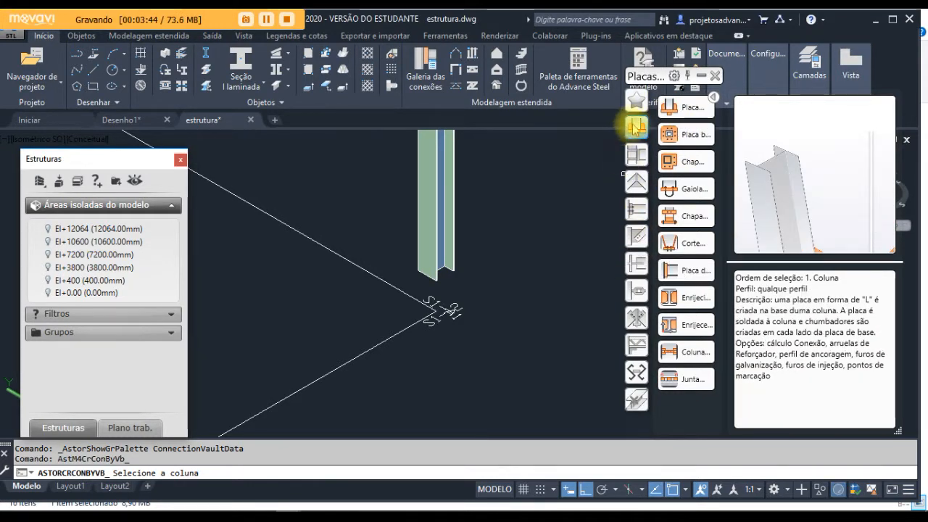
{"action": "left_click", "coordinate": [452, 231]}
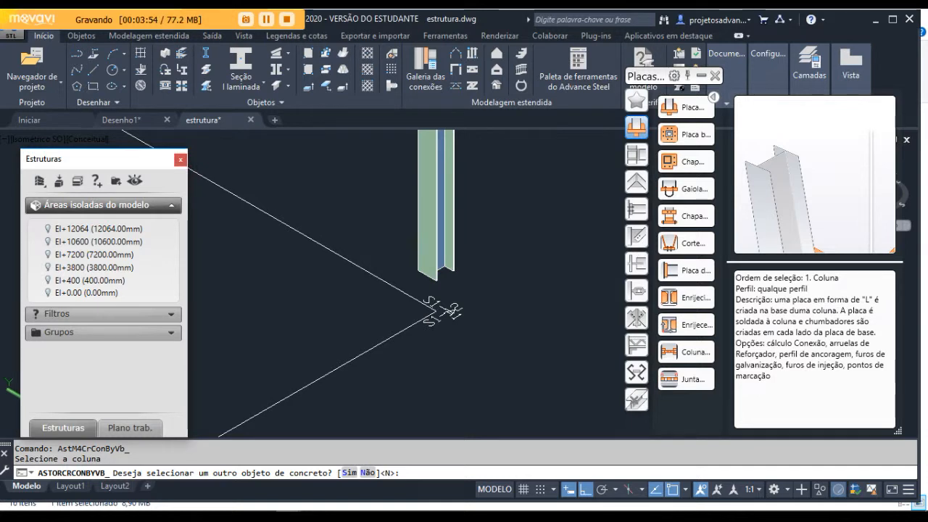
{"action": "key", "text": "Return"}
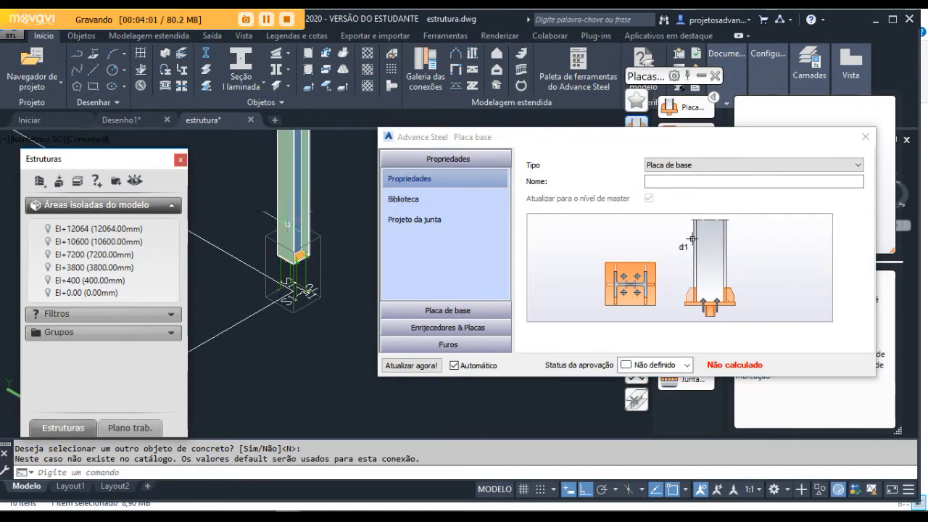
Step: Close the Estruturas palette and examine the base plate and anchors at the front column's foot
{"action": "left_click", "coordinate": [181, 159]}
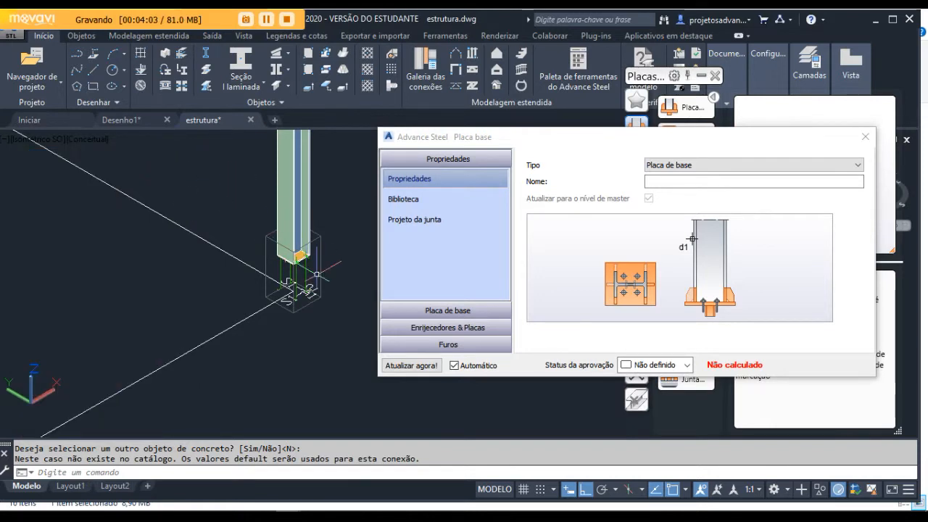
{"action": "scroll", "coordinate": [317, 274], "scroll_direction": "up", "scroll_amount": 6}
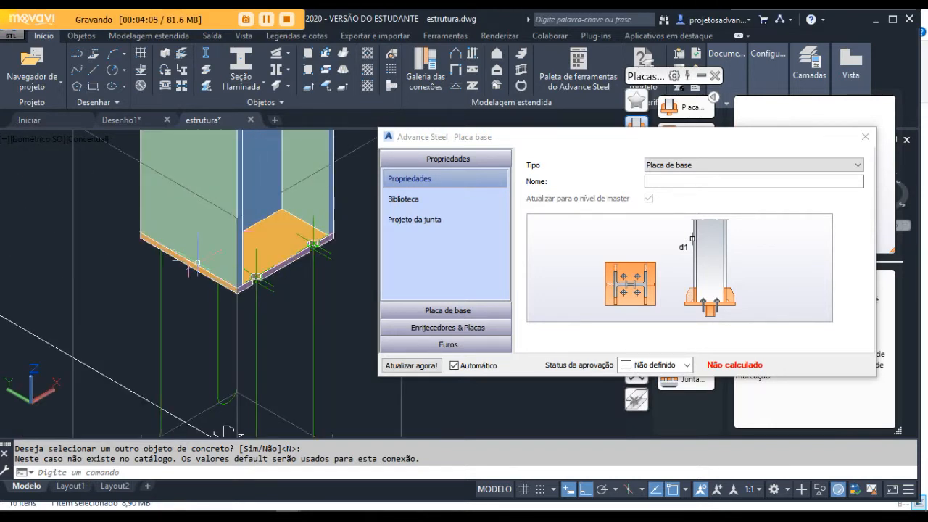
{"action": "scroll", "coordinate": [194, 266], "scroll_direction": "down", "scroll_amount": 4}
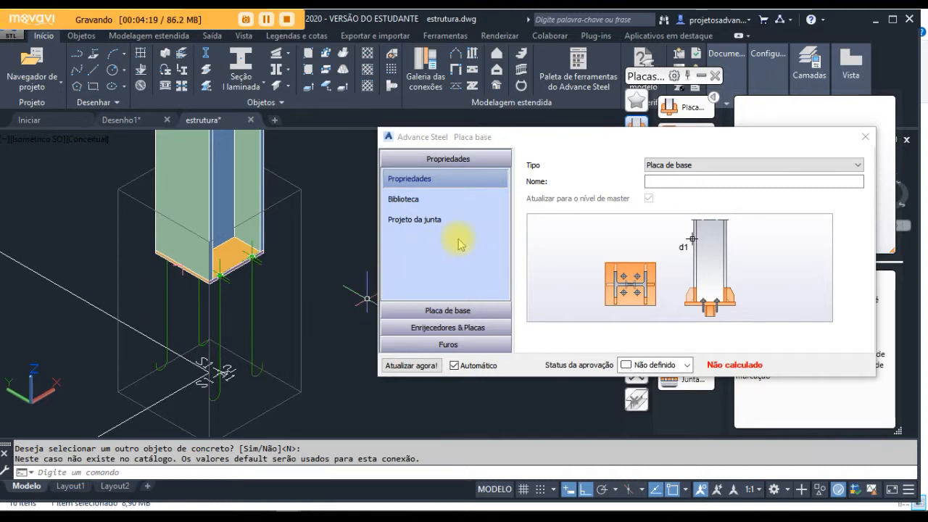
Step: Set the front column's base plate thickness to 40 mm
{"action": "left_click", "coordinate": [444, 313]}
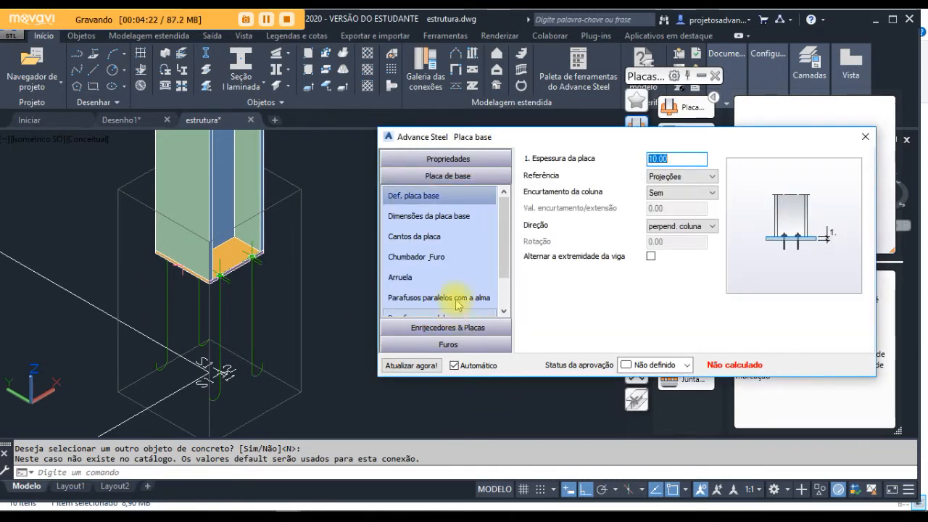
{"action": "left_click", "coordinate": [452, 217]}
{"action": "left_click", "coordinate": [438, 196]}
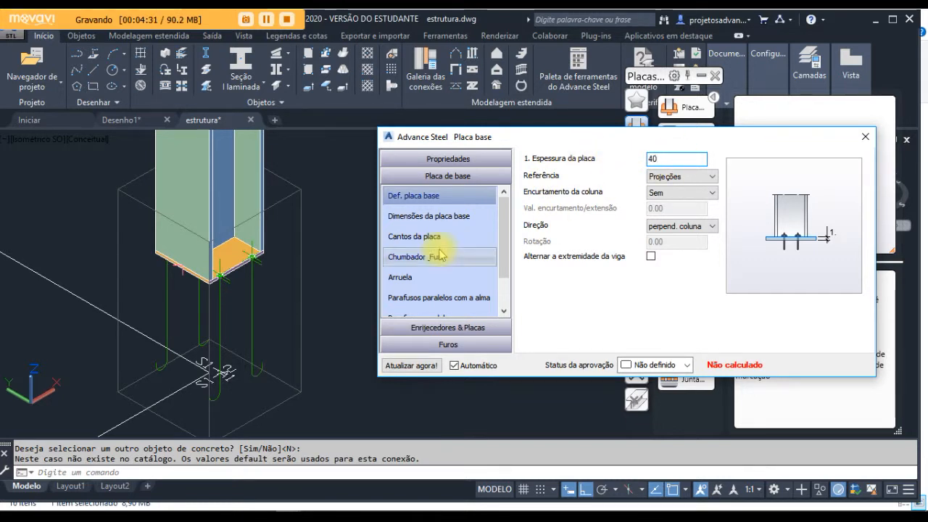
{"action": "left_click", "coordinate": [343, 217]}
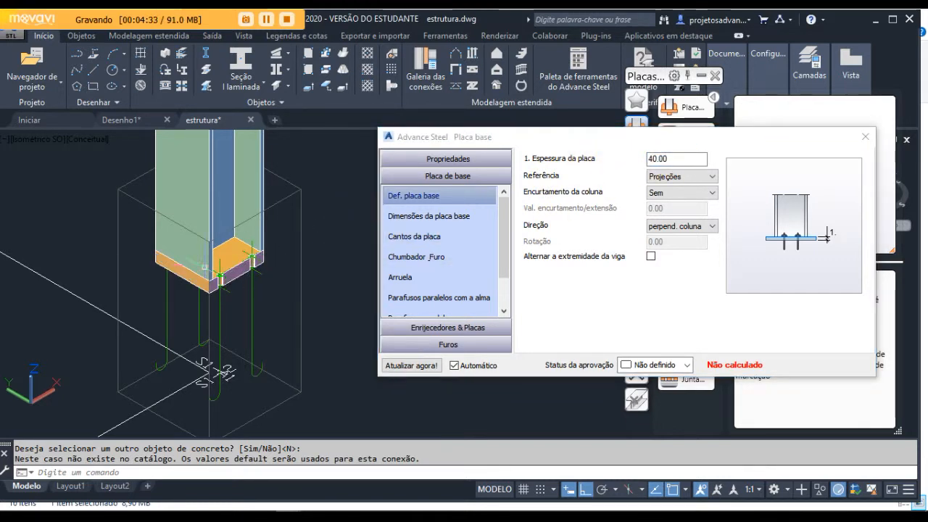
{"action": "scroll", "coordinate": [243, 269], "scroll_direction": "up", "scroll_amount": 2}
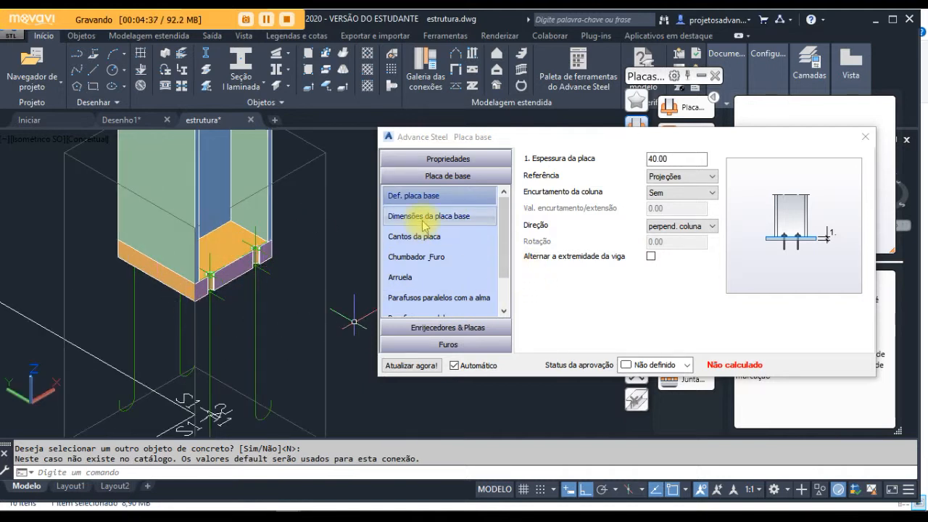
Step: Turn off equal projections (Todas as projeções iguais) in the front column's base plate dimensions
{"action": "left_click", "coordinate": [682, 178]}
{"action": "left_click", "coordinate": [680, 180]}
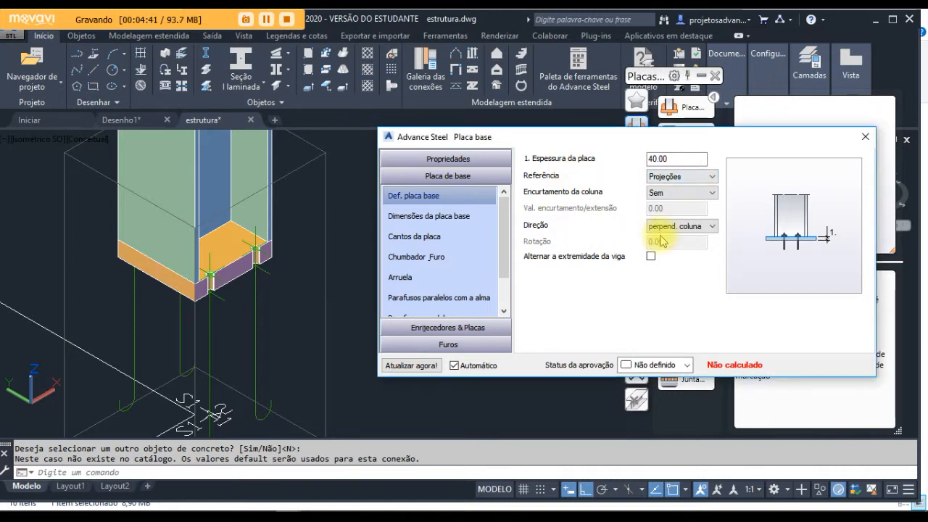
{"action": "left_click", "coordinate": [450, 222]}
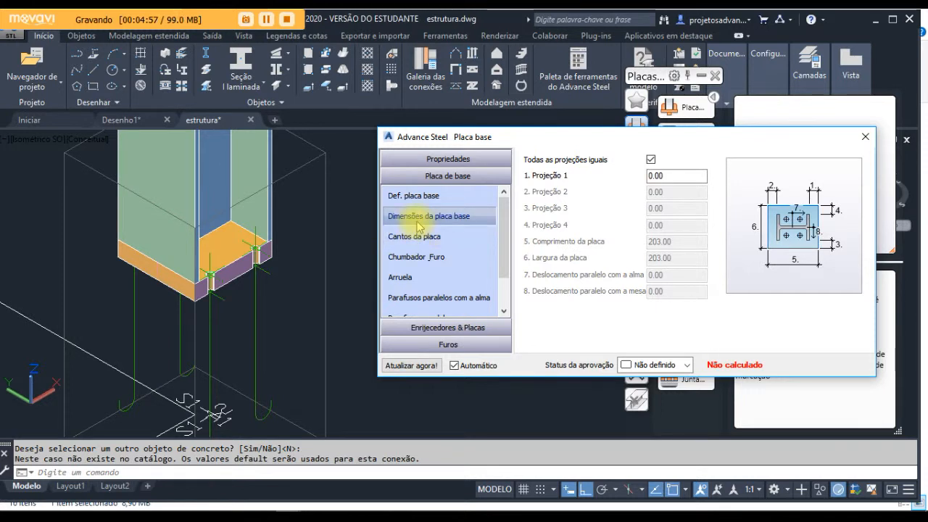
{"action": "left_click", "coordinate": [651, 159]}
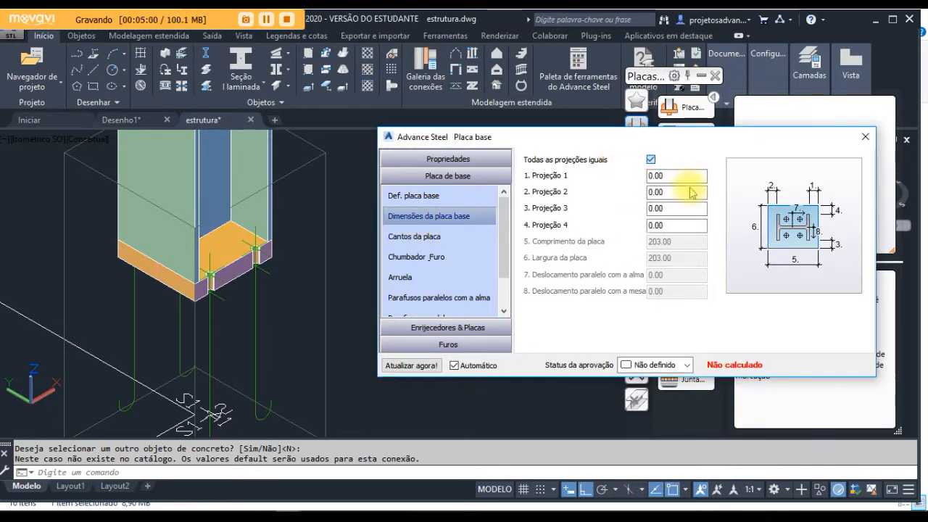
{"action": "double_click", "coordinate": [654, 176]}
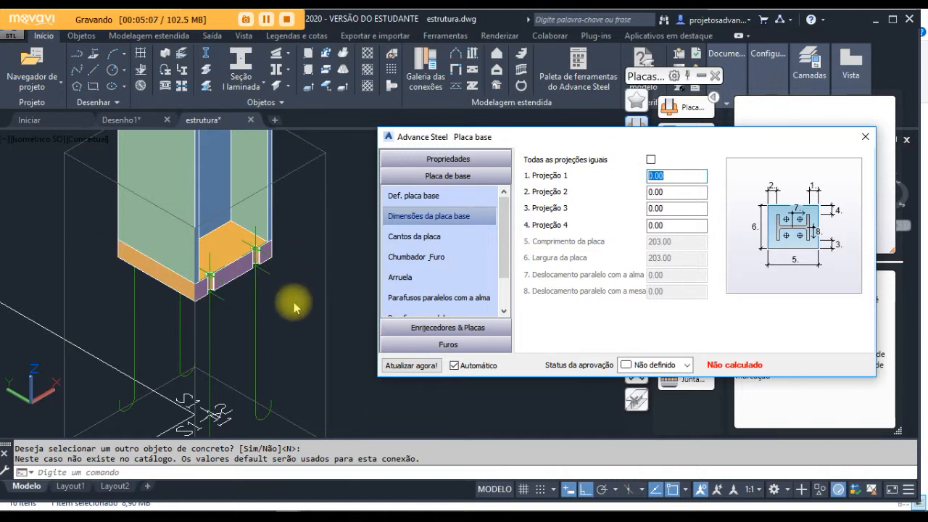
Step: Measure the length of the base plate's edge at the front column's foot with the DIST command
{"action": "left_click", "coordinate": [337, 280]}
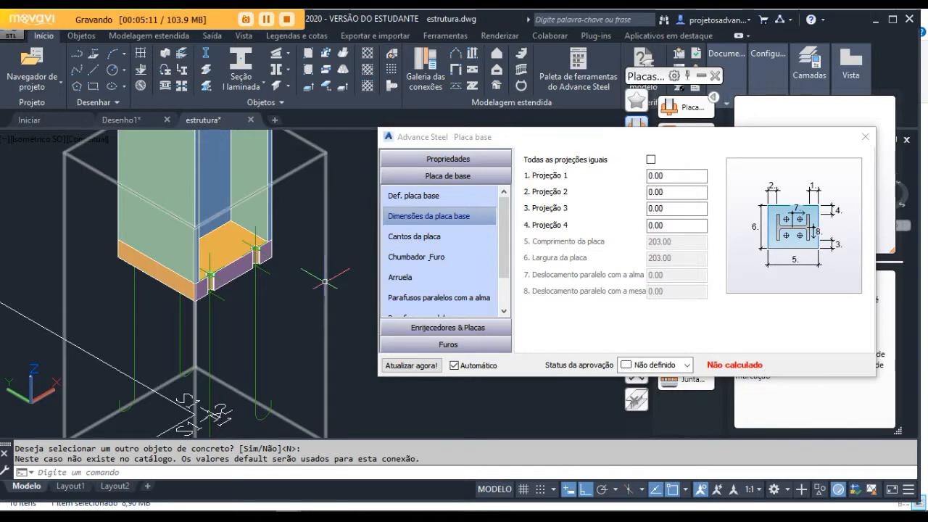
{"action": "scroll", "coordinate": [167, 294], "scroll_direction": "up", "scroll_amount": 2}
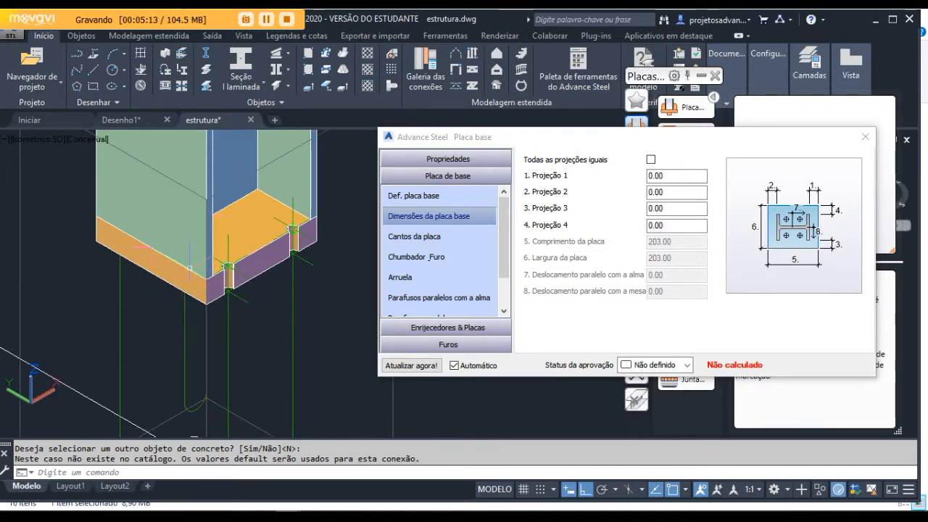
{"action": "type", "text": "d"}
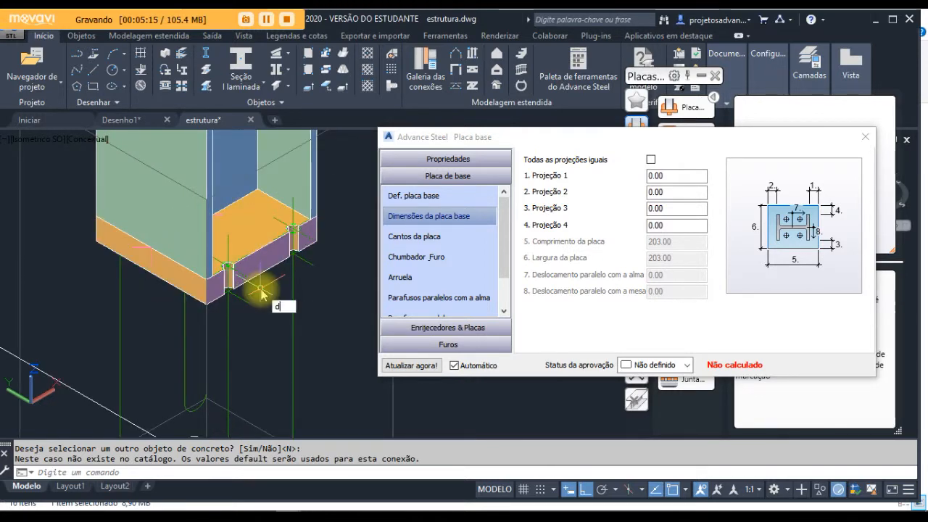
{"action": "type", "text": "i"}
{"action": "key", "text": "Return"}
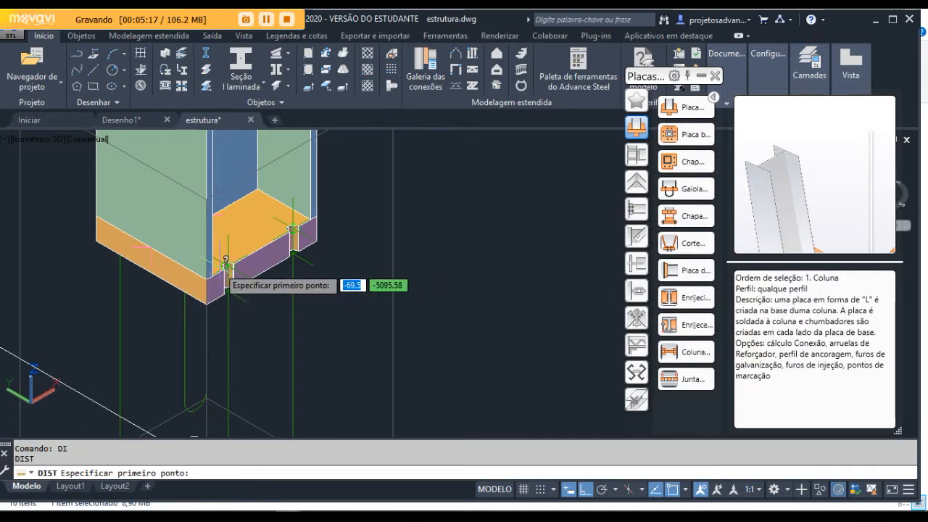
{"action": "left_click", "coordinate": [228, 267]}
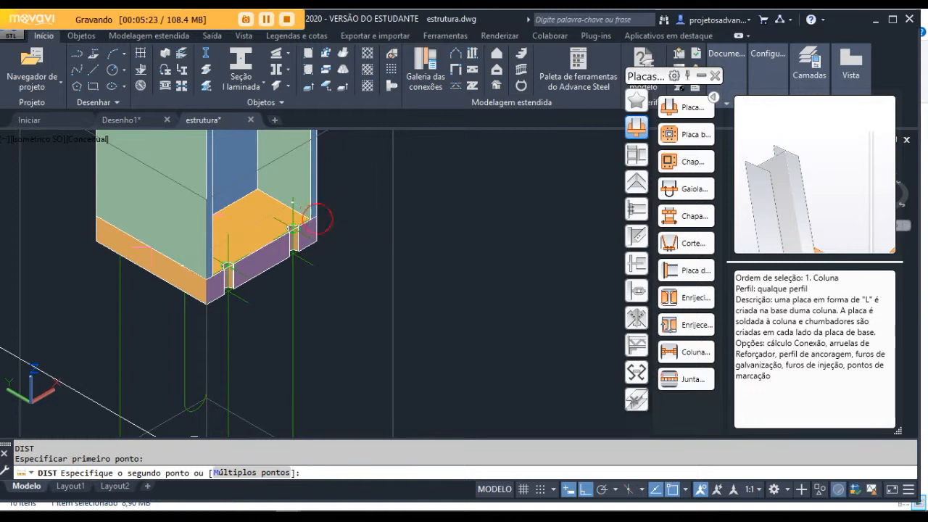
{"action": "left_click", "coordinate": [319, 216]}
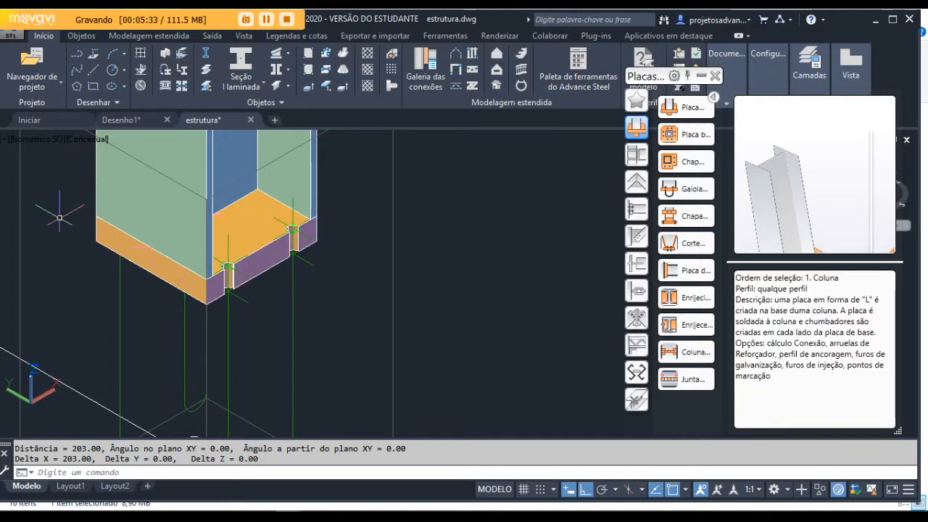
{"action": "key", "text": "Escape"}
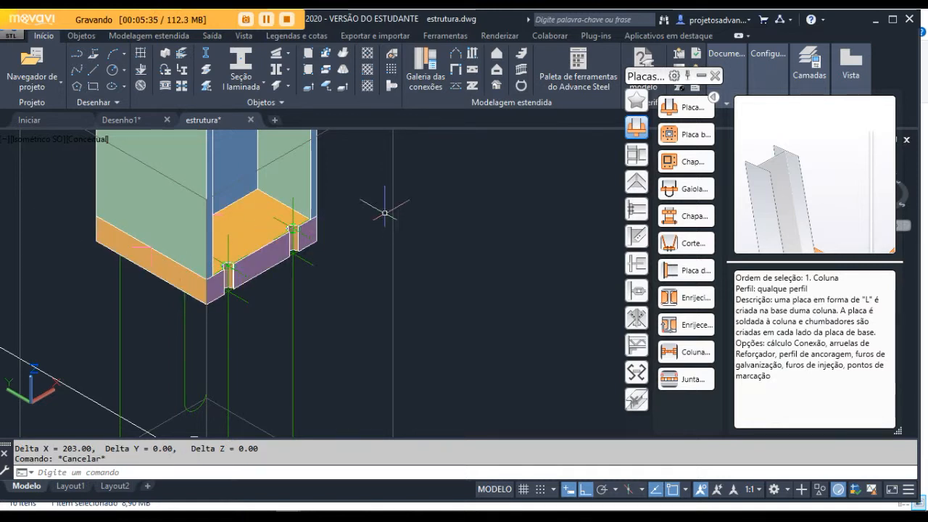
Step: Examine the front column's section and material in its beam properties, and close them
{"action": "double_click", "coordinate": [310, 173]}
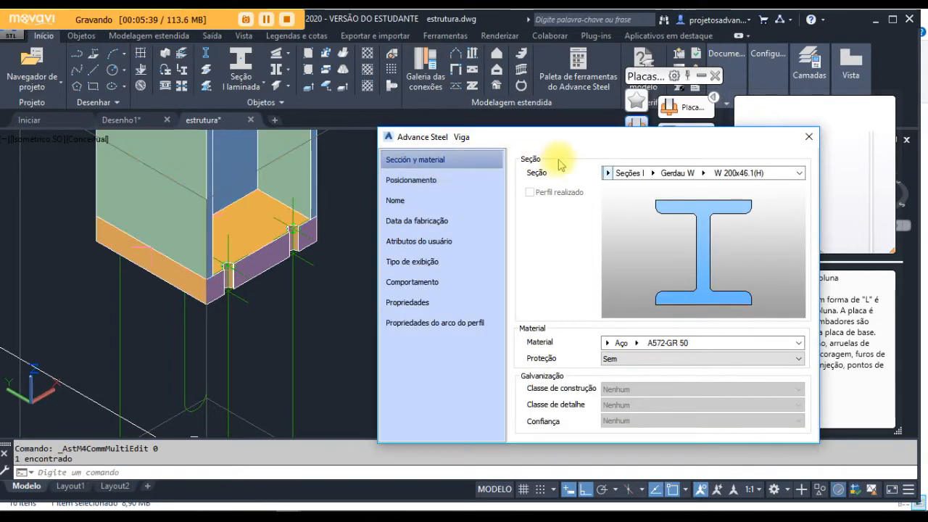
{"action": "left_click_drag", "start_coordinate": [557, 142], "coordinate": [558, 109]}
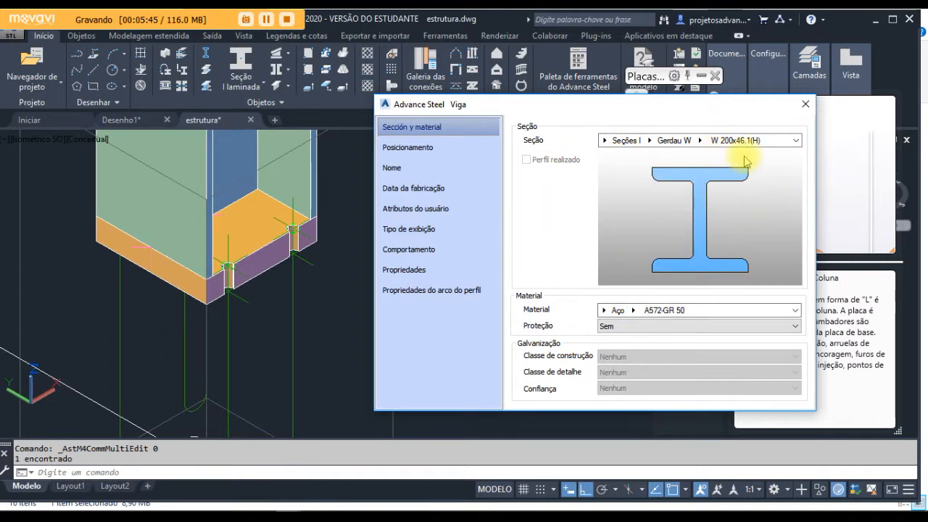
{"action": "left_click", "coordinate": [716, 143]}
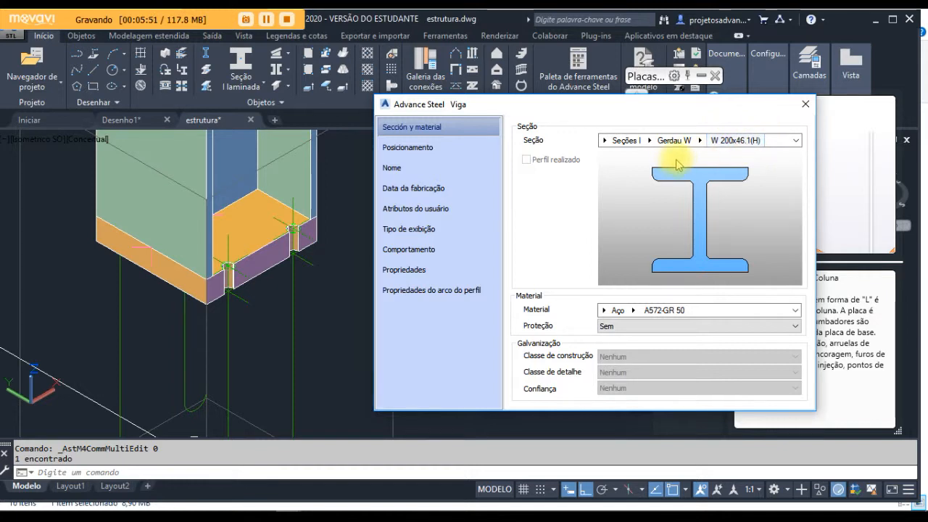
{"action": "left_click", "coordinate": [805, 103]}
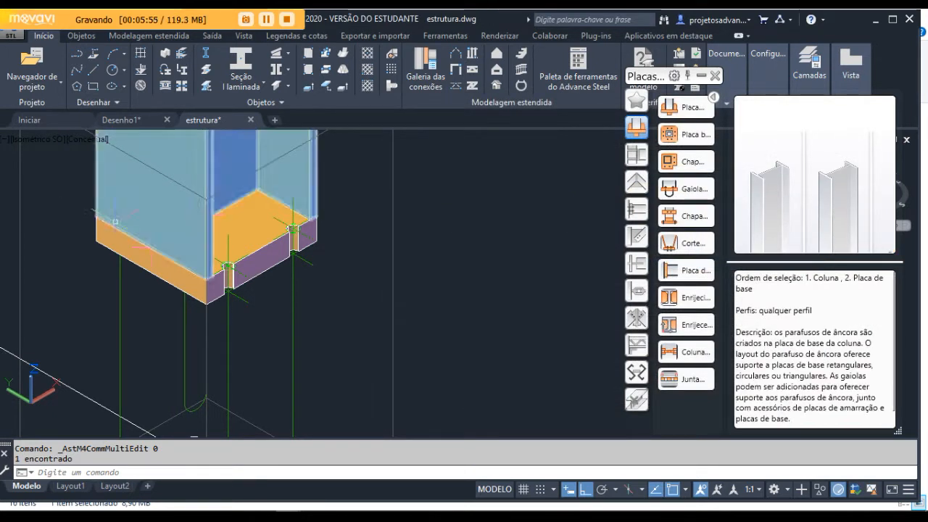
{"action": "left_click", "coordinate": [211, 272]}
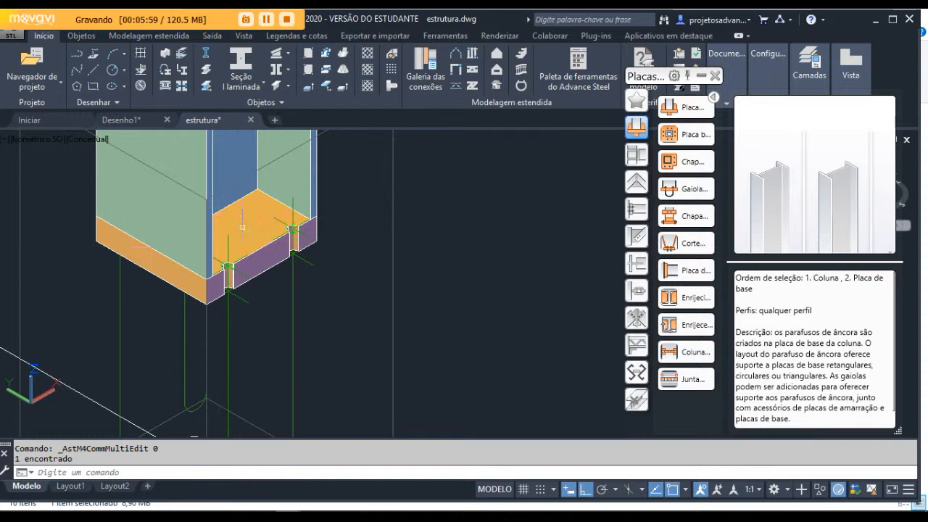
{"action": "scroll", "coordinate": [328, 243], "scroll_direction": "down", "scroll_amount": 2}
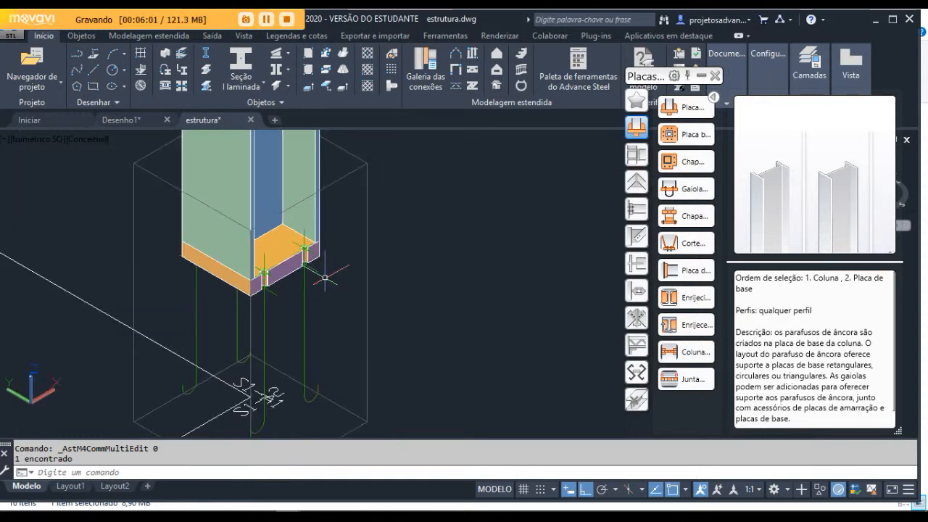
Step: Reopen the front column's base plate connection properties at the plate dimensions (Dimensões da placa base)
{"action": "left_click", "coordinate": [367, 218]}
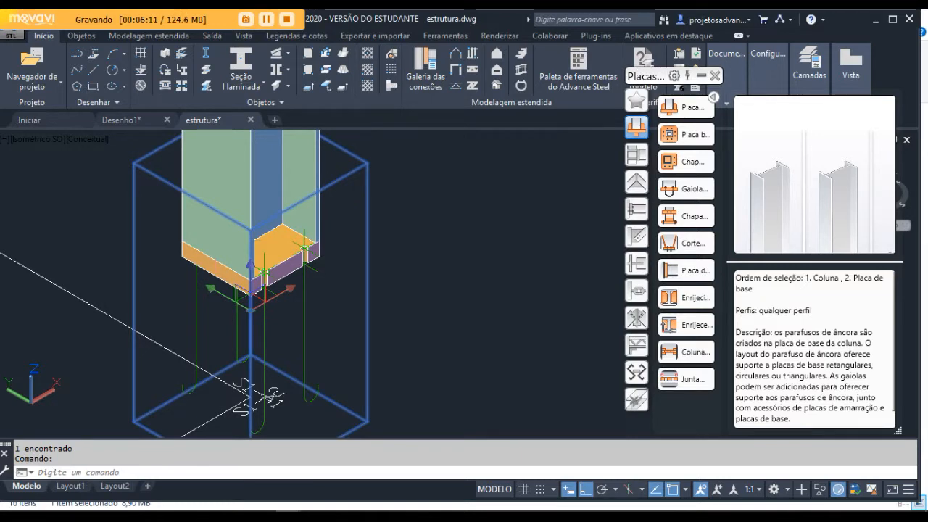
{"action": "left_click", "coordinate": [685, 134]}
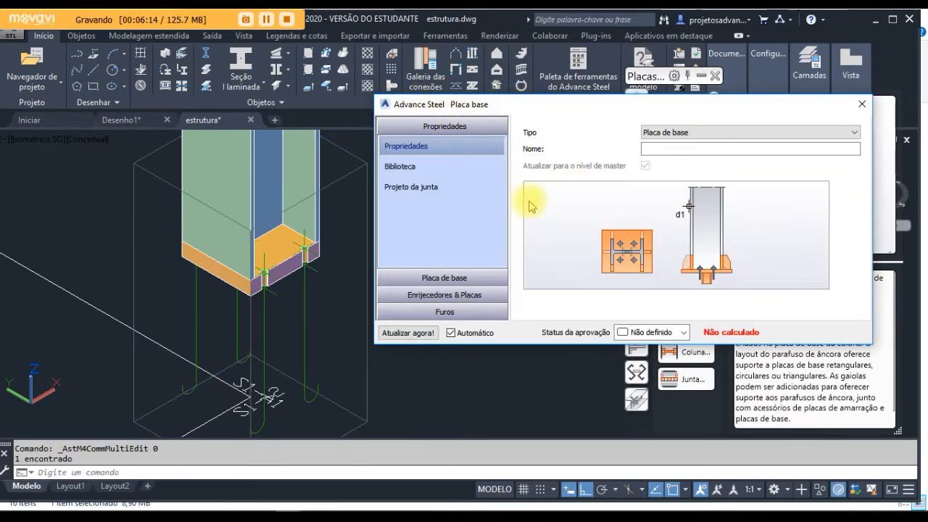
{"action": "left_click", "coordinate": [441, 278]}
{"action": "left_click", "coordinate": [445, 187]}
{"action": "left_click", "coordinate": [666, 143]}
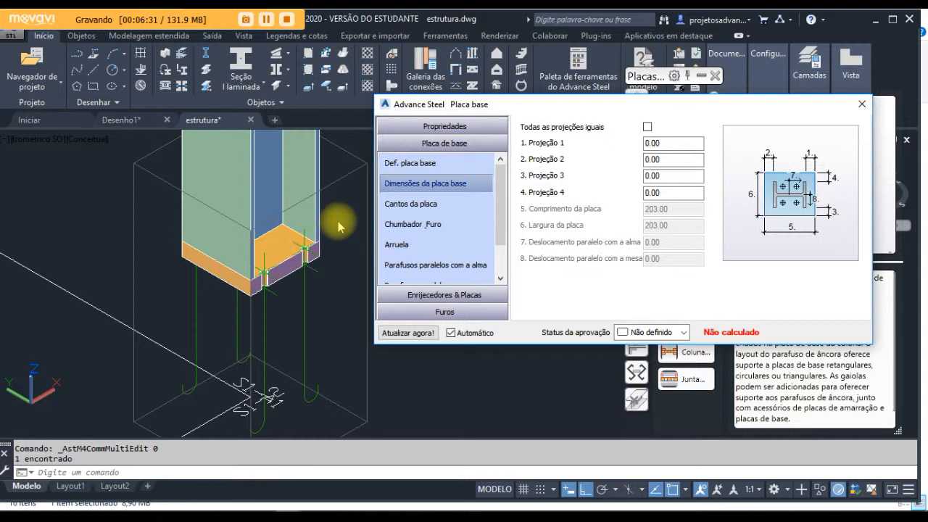
Step: Set the base plate's Projeção 1 and Projeção 2 to 173.5 mm each
{"action": "double_click", "coordinate": [657, 143]}
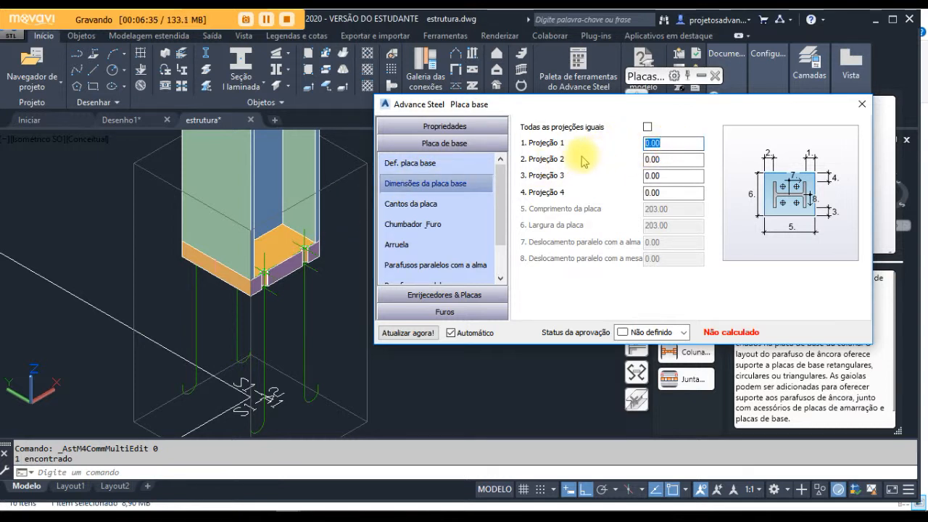
{"action": "type", "text": "173.5"}
{"action": "double_click", "coordinate": [669, 158]}
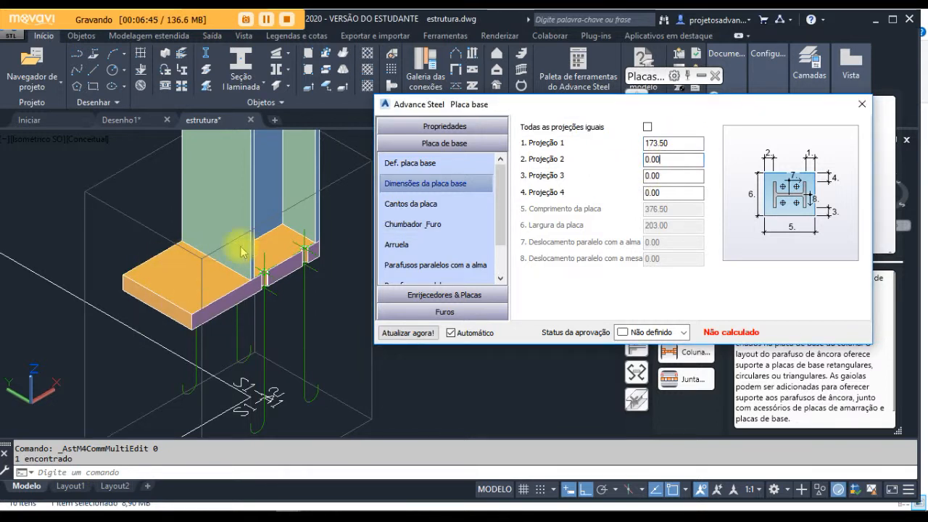
{"action": "double_click", "coordinate": [660, 159]}
{"action": "type", "text": "173.5"}
Step: Set the base plate's Projeção 3 and Projeção 4 to 173.5 mm each
{"action": "double_click", "coordinate": [669, 176]}
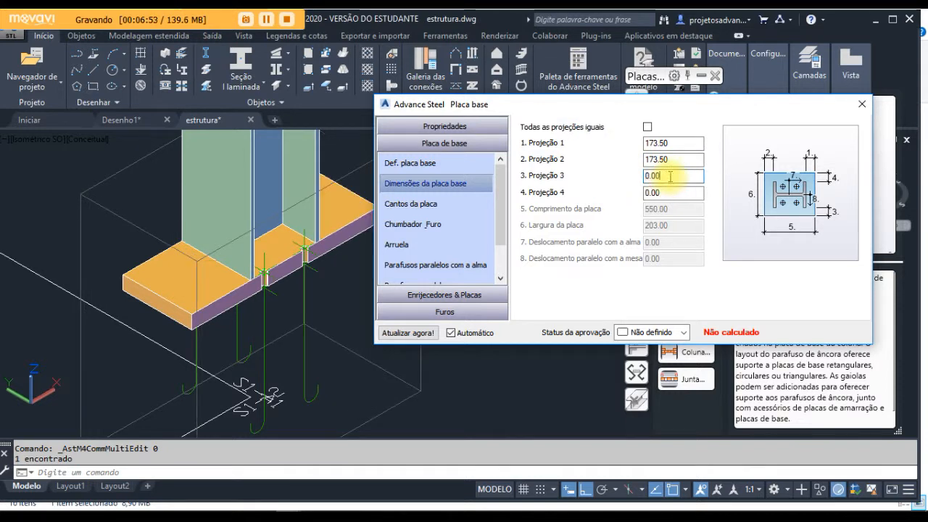
{"action": "type", "text": "1"}
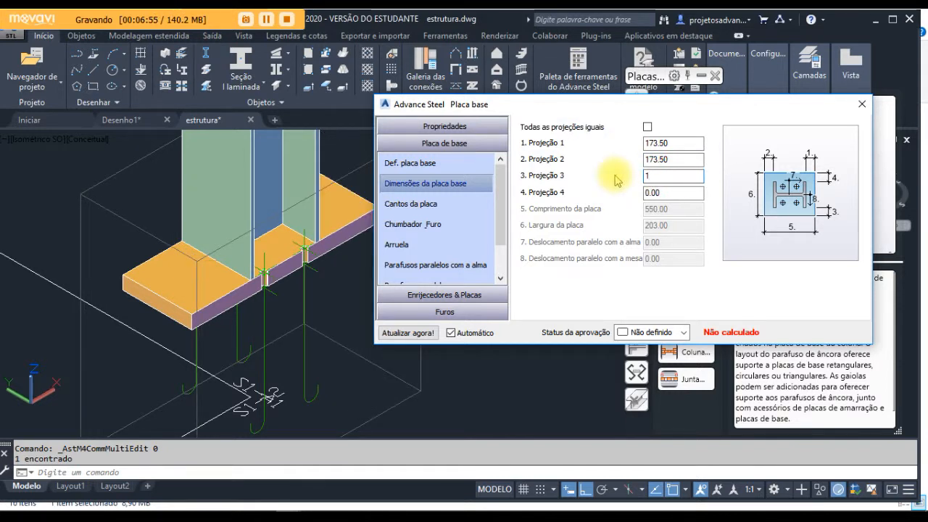
{"action": "type", "text": "73.5"}
{"action": "double_click", "coordinate": [673, 194]}
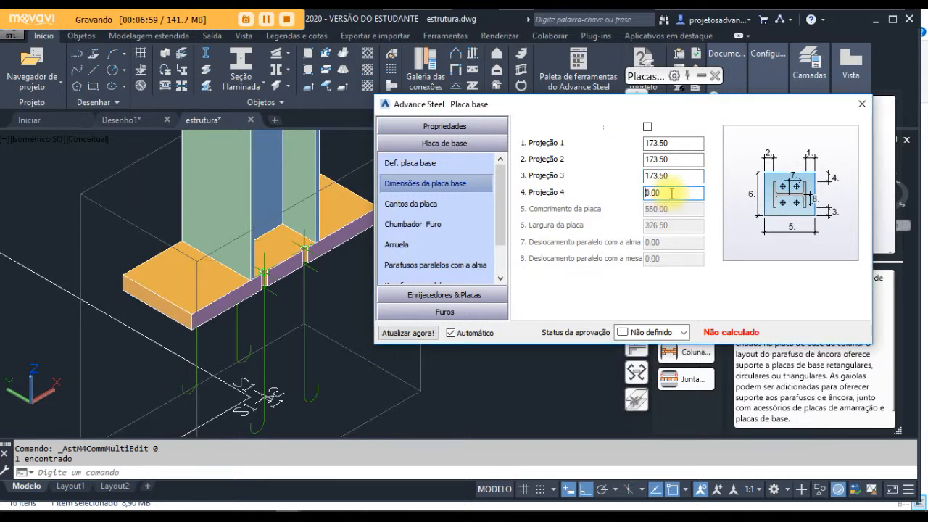
{"action": "type", "text": "173.50"}
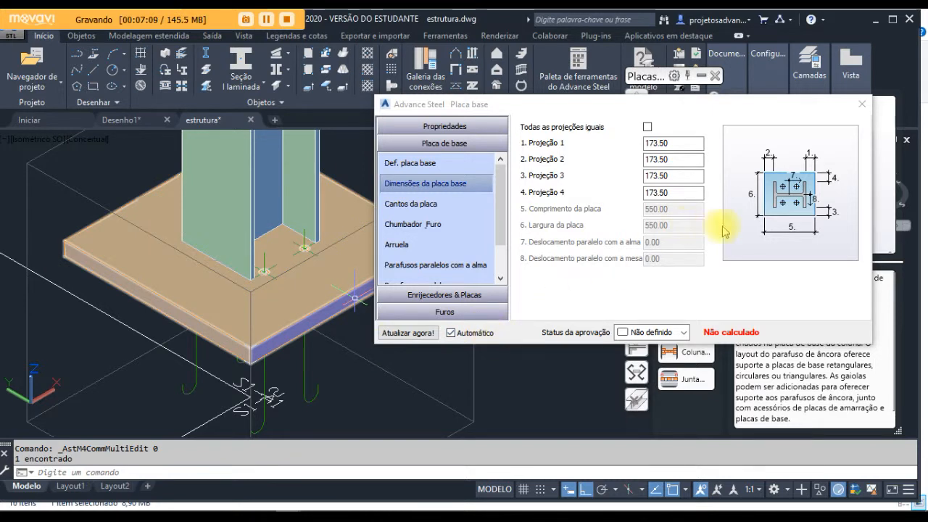
Step: Examine the base plate's corner and anchor settings and the bolt spacing parallel to the column's web and flange
{"action": "left_click", "coordinate": [404, 205]}
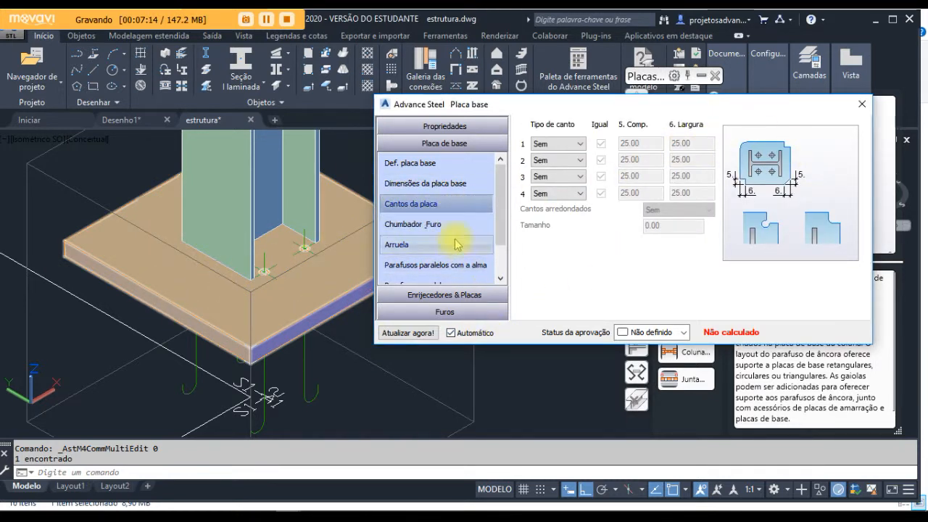
{"action": "left_click", "coordinate": [423, 226]}
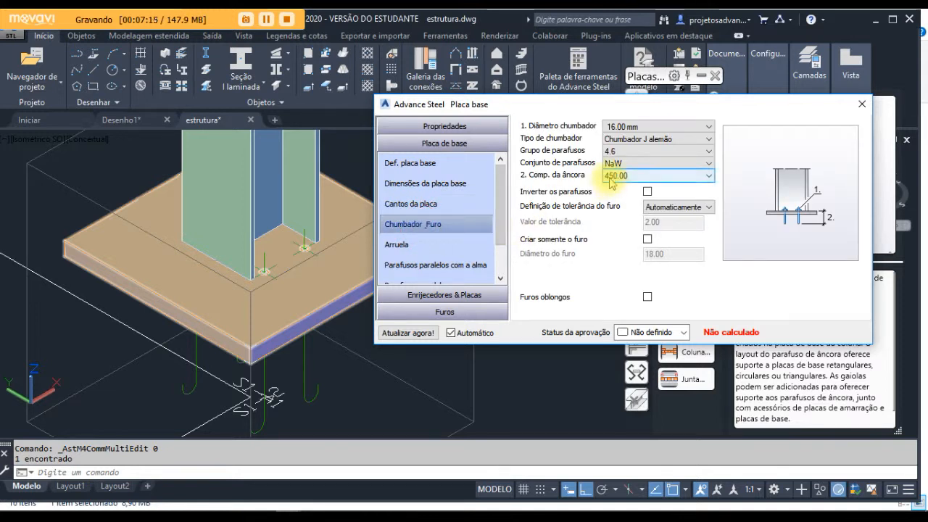
{"action": "scroll", "coordinate": [490, 203], "scroll_direction": "down", "scroll_amount": 1}
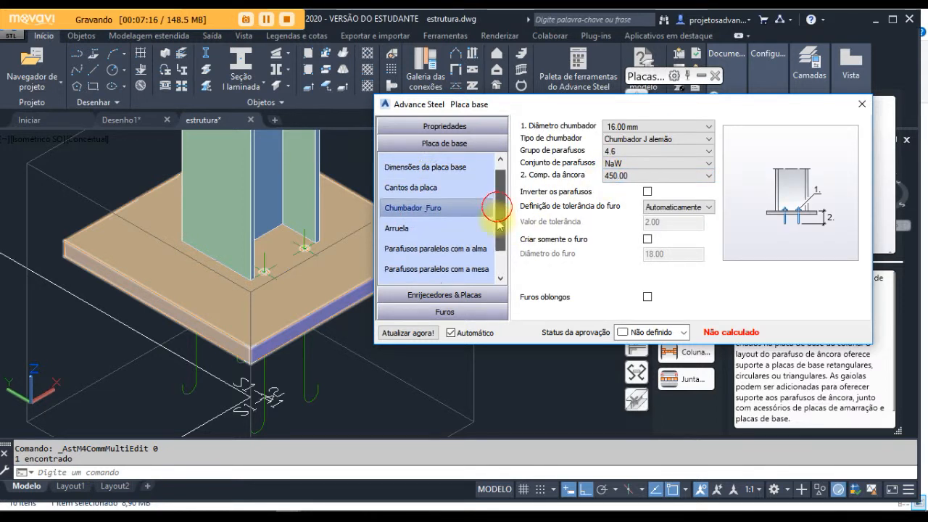
{"action": "left_click", "coordinate": [415, 250]}
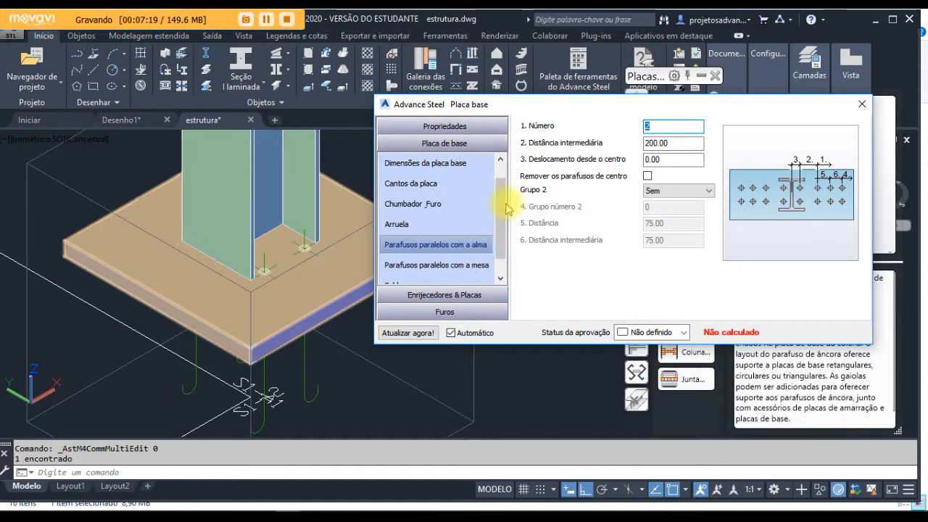
{"action": "scroll", "coordinate": [459, 239], "scroll_direction": "down", "scroll_amount": 1}
{"action": "left_click", "coordinate": [467, 246]}
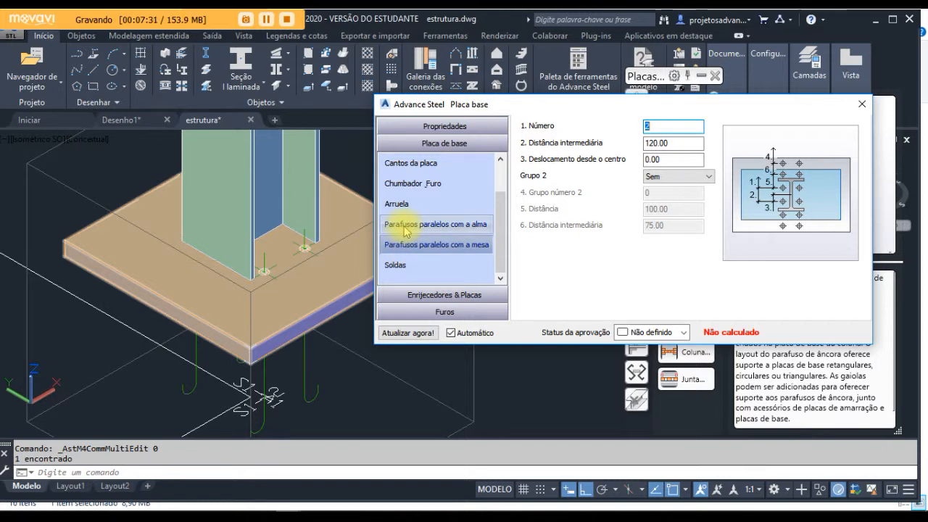
{"action": "left_click", "coordinate": [673, 143]}
{"action": "left_click_drag", "start_coordinate": [673, 143], "coordinate": [574, 145]}
Step: Set the intermediate distance of the anchors parallel to the column's web to 375 mm
{"action": "left_click", "coordinate": [441, 231]}
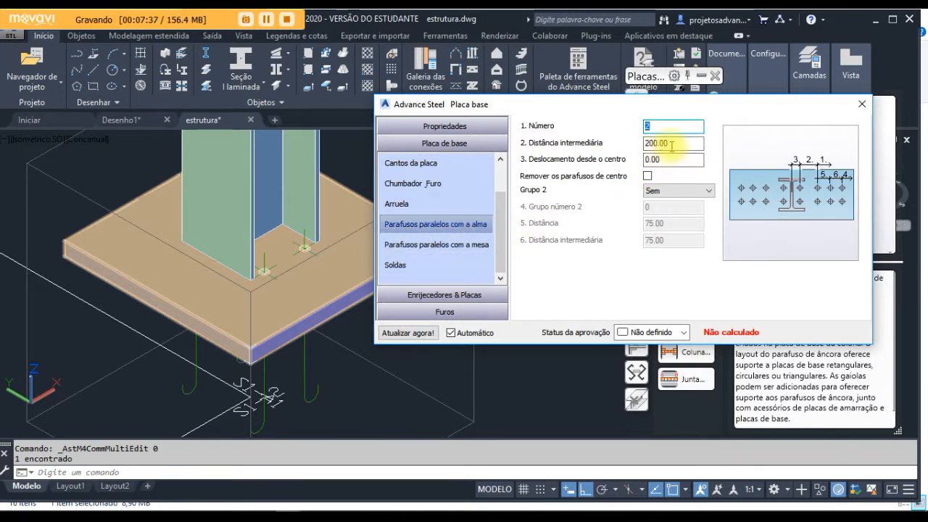
{"action": "left_click_drag", "start_coordinate": [673, 142], "coordinate": [571, 152]}
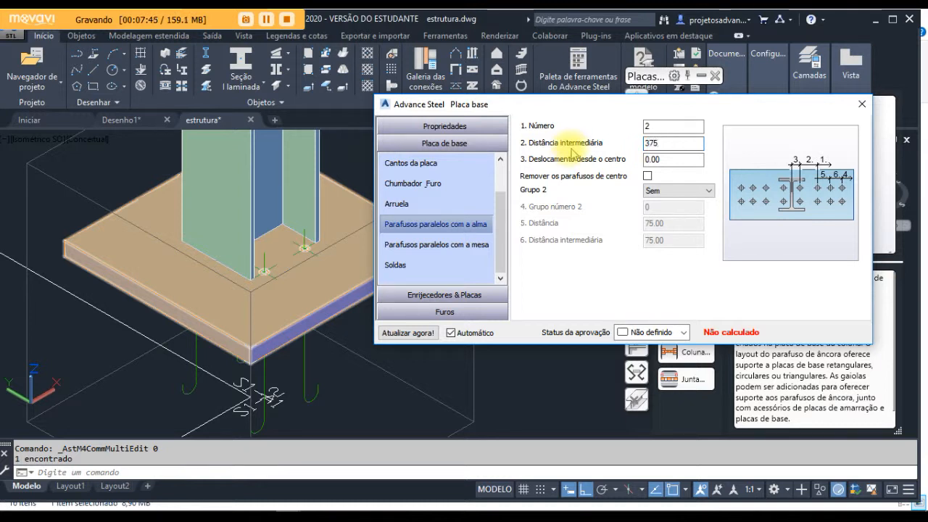
{"action": "left_click", "coordinate": [559, 361]}
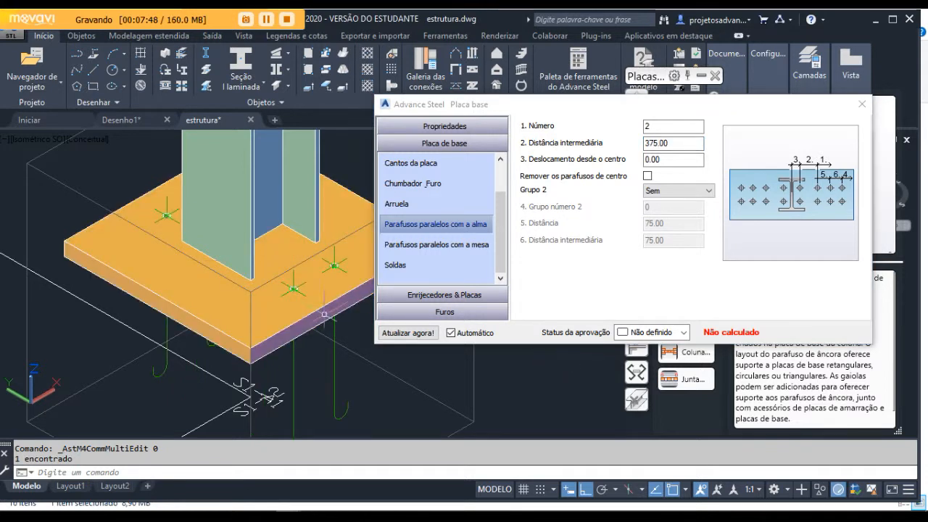
{"action": "left_click", "coordinate": [657, 143]}
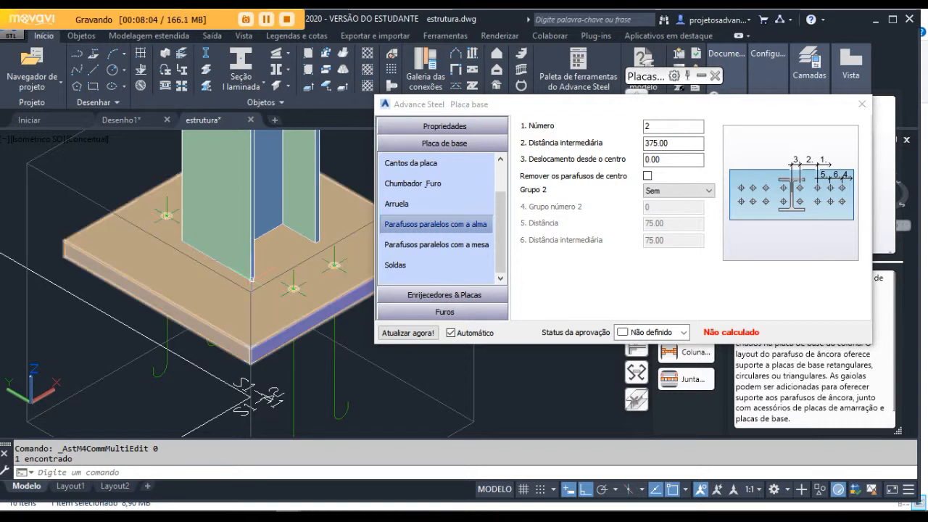
Step: Set the intermediate distance of the anchors parallel to the column's flange to 375 mm
{"action": "left_click", "coordinate": [423, 244]}
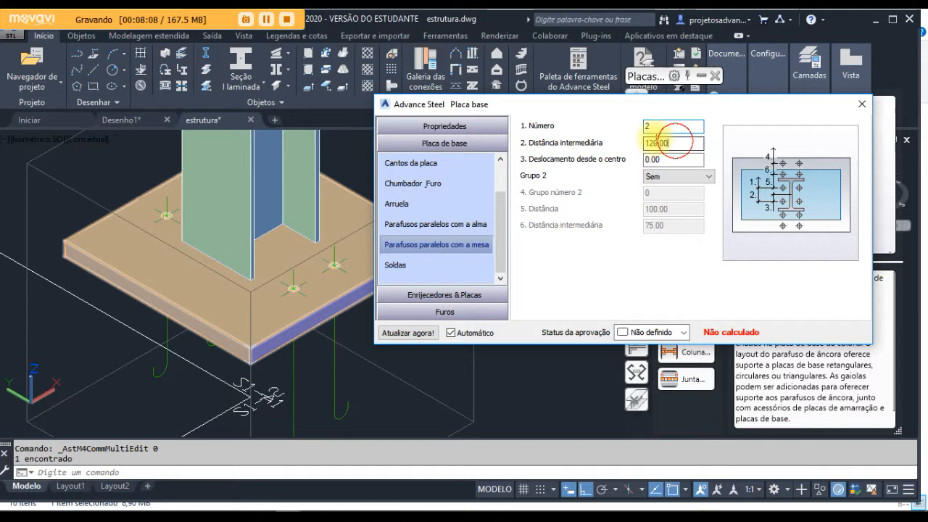
{"action": "key", "text": "Tab"}
{"action": "type", "text": "3"}
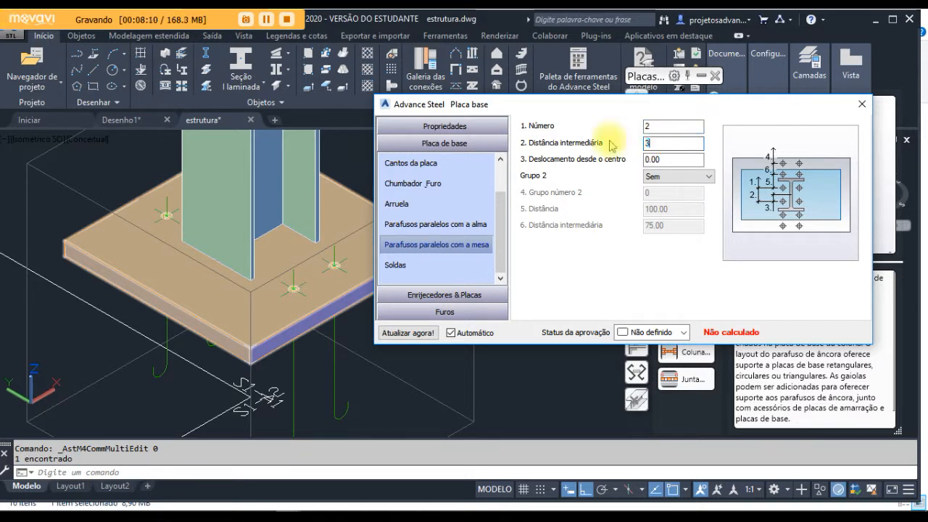
{"action": "type", "text": "75"}
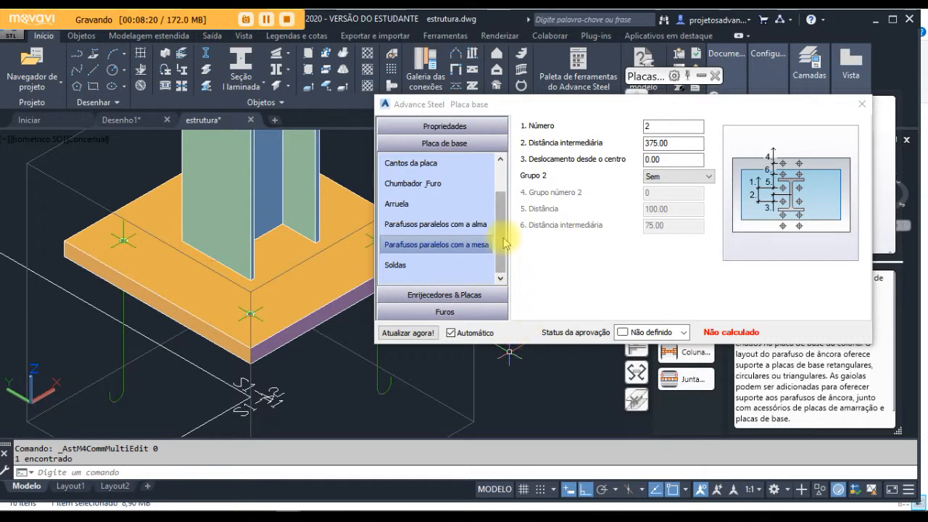
Step: Examine the base plate's weld settings, bolt spacing, and the levelling plate, shim plate and anchor element settings
{"action": "left_click", "coordinate": [405, 267]}
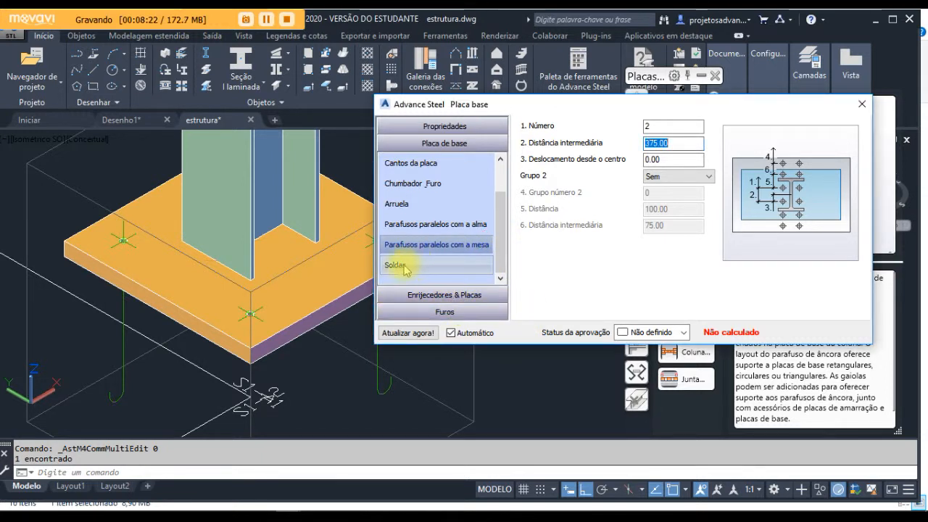
{"action": "left_click", "coordinate": [444, 229]}
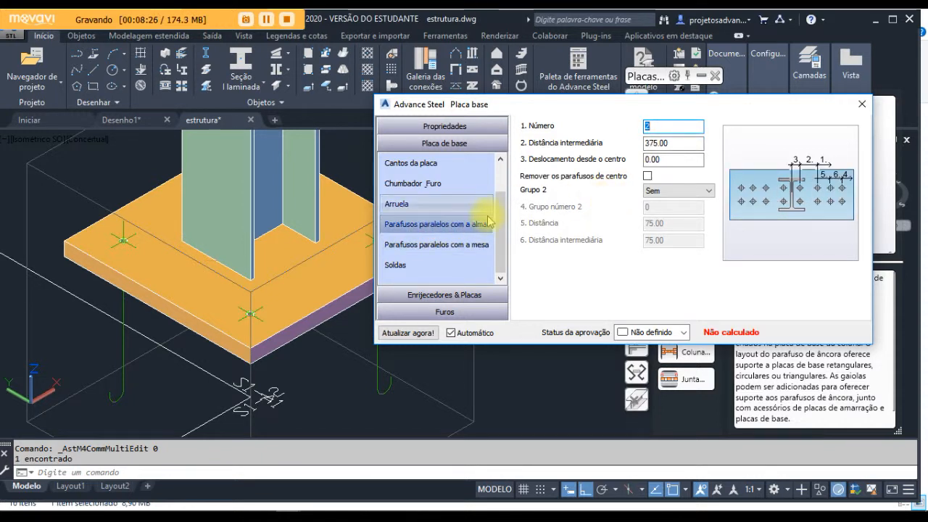
{"action": "left_click", "coordinate": [475, 245]}
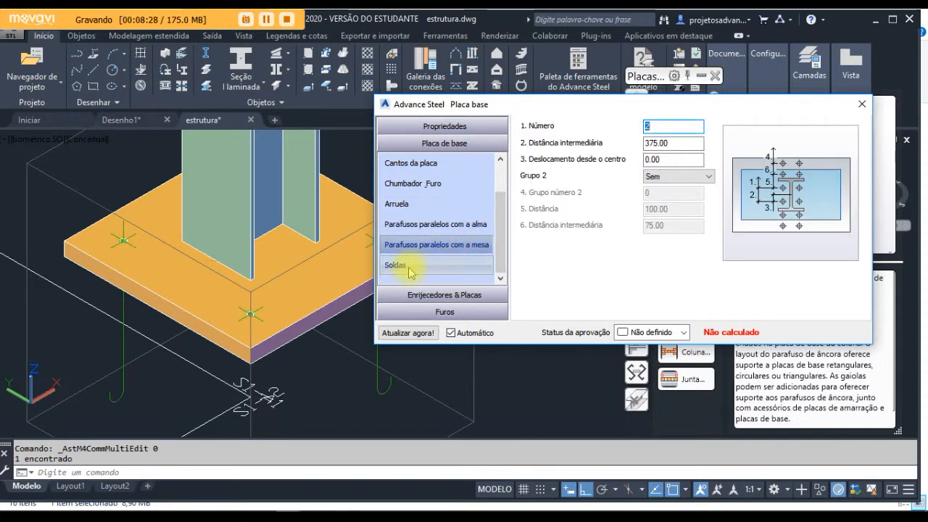
{"action": "left_click", "coordinate": [409, 267]}
{"action": "left_click", "coordinate": [437, 296]}
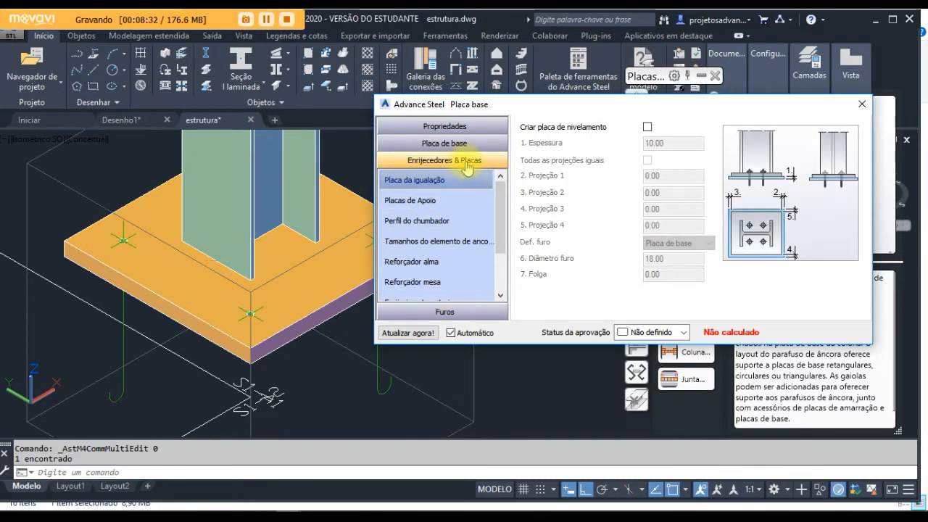
{"action": "left_click", "coordinate": [419, 181]}
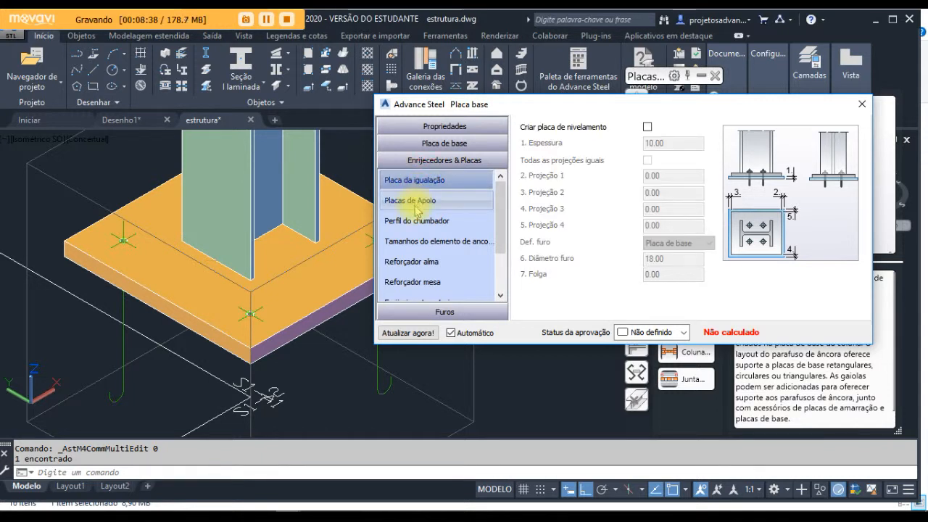
{"action": "left_click", "coordinate": [414, 205]}
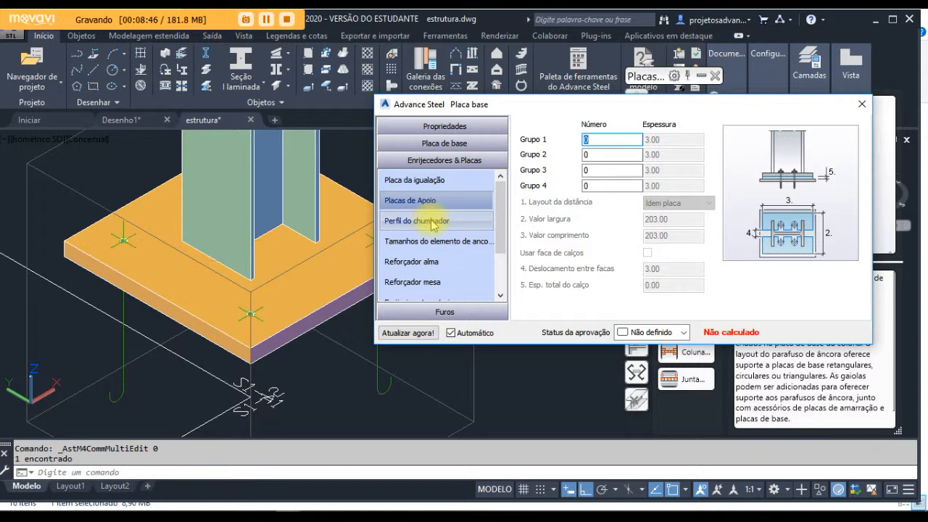
{"action": "left_click", "coordinate": [435, 223]}
{"action": "left_click", "coordinate": [436, 241]}
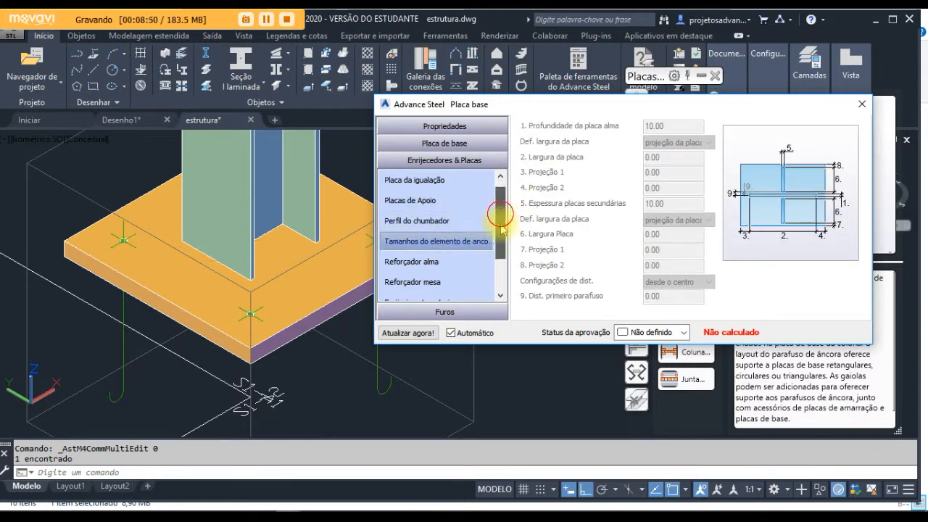
{"action": "scroll", "coordinate": [497, 200], "scroll_direction": "down", "scroll_amount": 1}
Step: Create web stiffeners (Reforçador alma) on the base plate with the creation option "uma parte"
{"action": "left_click", "coordinate": [406, 222]}
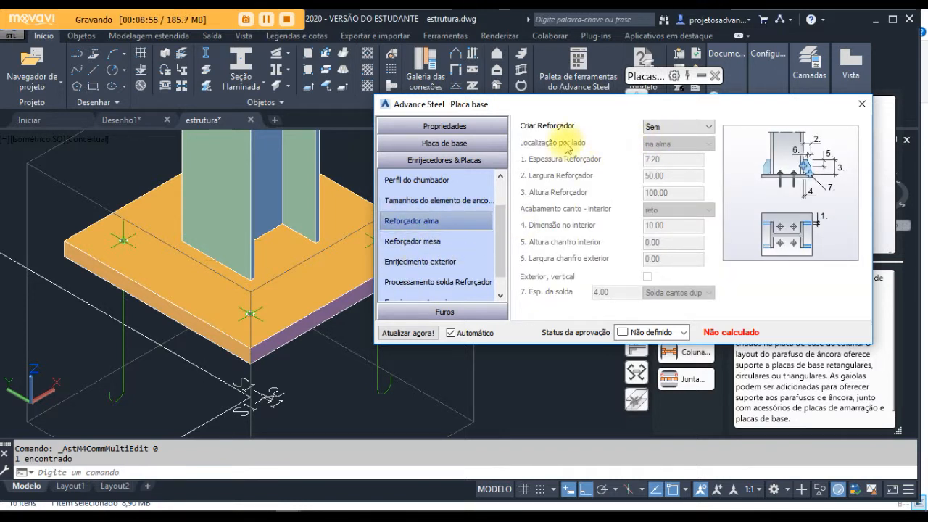
{"action": "left_click", "coordinate": [709, 129]}
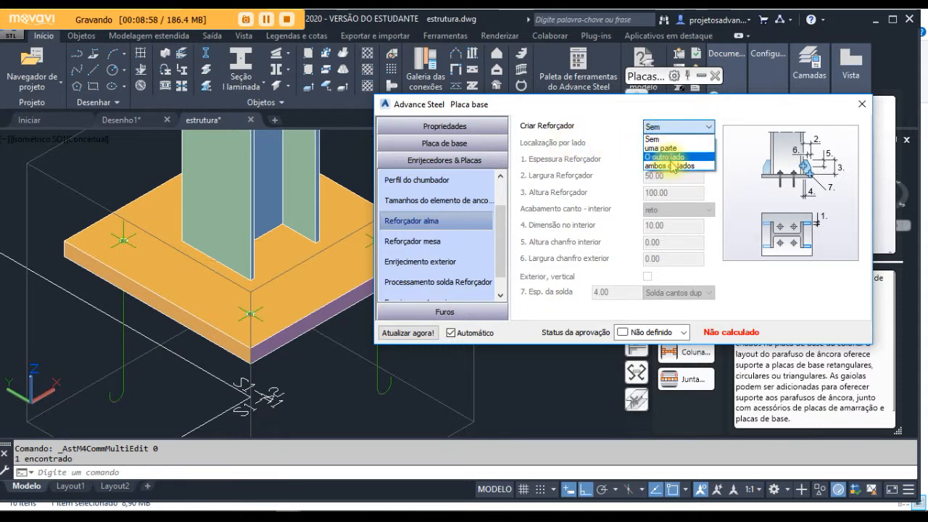
{"action": "left_click", "coordinate": [667, 148]}
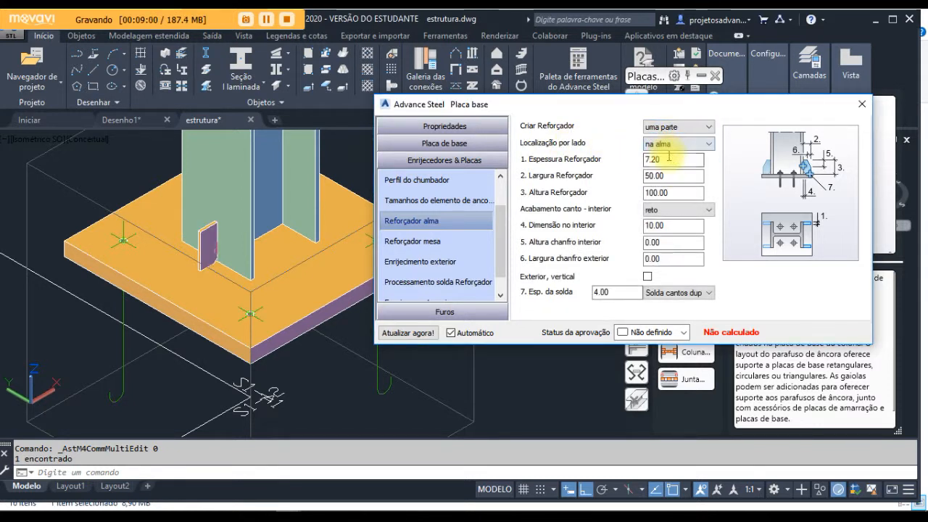
{"action": "left_click", "coordinate": [712, 129]}
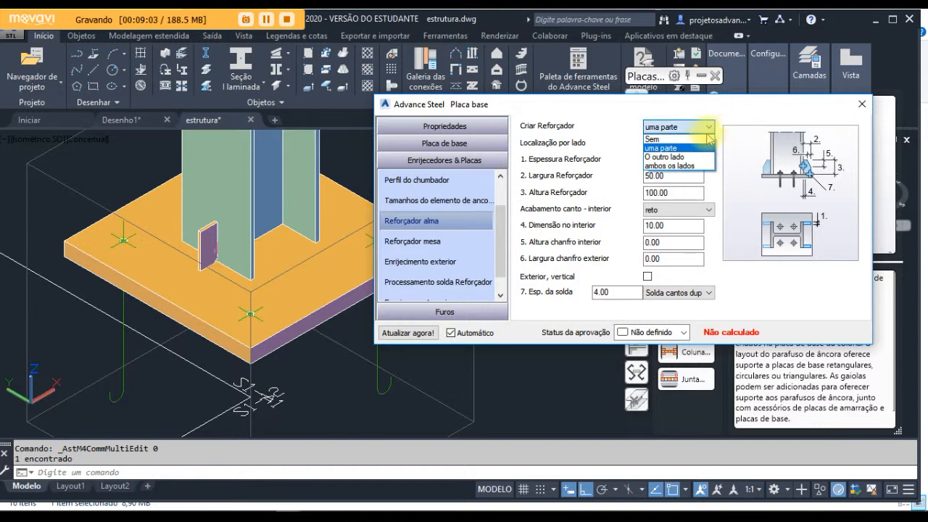
{"action": "left_click", "coordinate": [680, 164]}
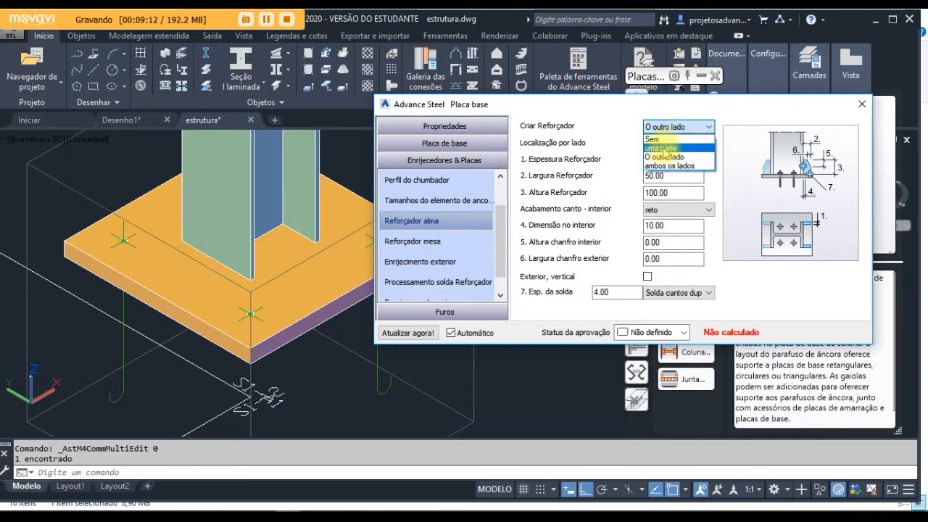
{"action": "left_click", "coordinate": [665, 148]}
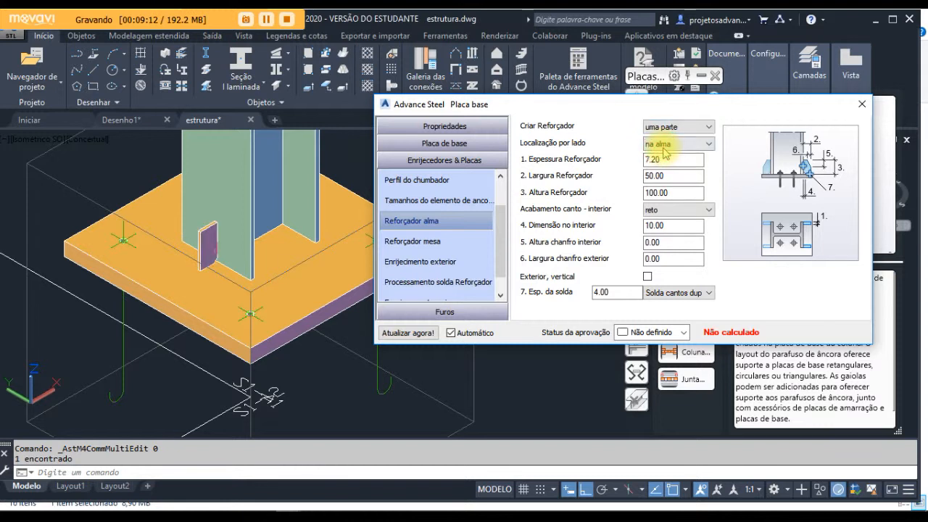
Step: Set the web stiffeners' location per side to "nos cantos", keeping them on one side of the column
{"action": "left_click", "coordinate": [710, 144]}
{"action": "left_click", "coordinate": [710, 143]}
{"action": "left_click", "coordinate": [663, 166]}
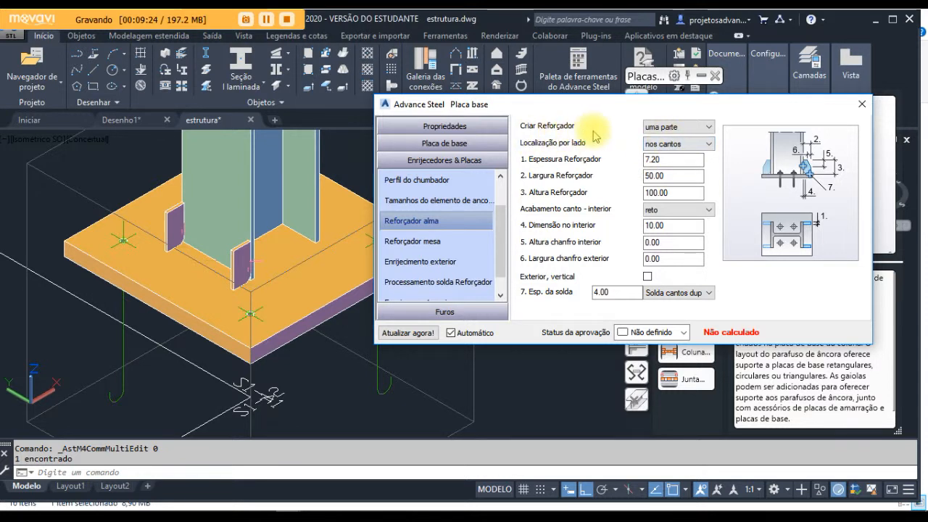
{"action": "left_click", "coordinate": [709, 135]}
{"action": "left_click", "coordinate": [709, 130]}
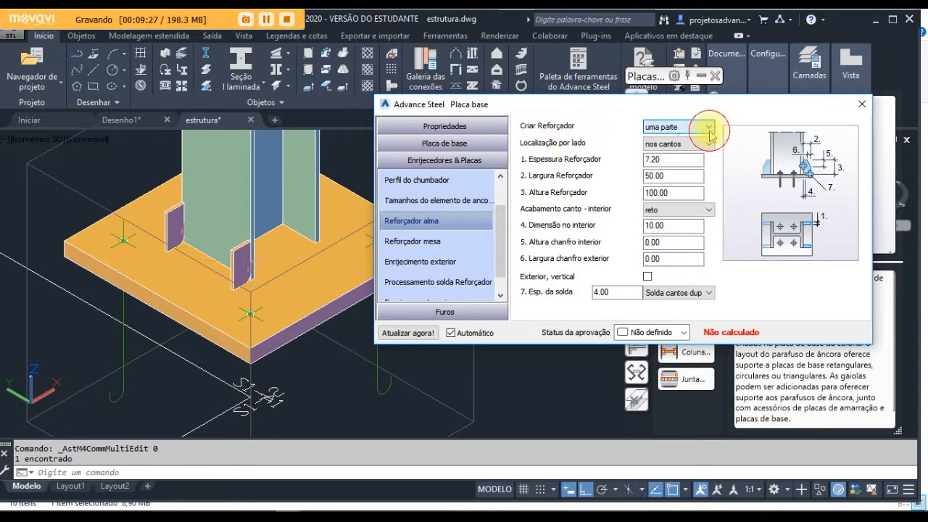
Step: Set the web stiffeners' thickness to 10 mm and their width to 135 mm
{"action": "left_click", "coordinate": [682, 158]}
{"action": "double_click", "coordinate": [669, 160]}
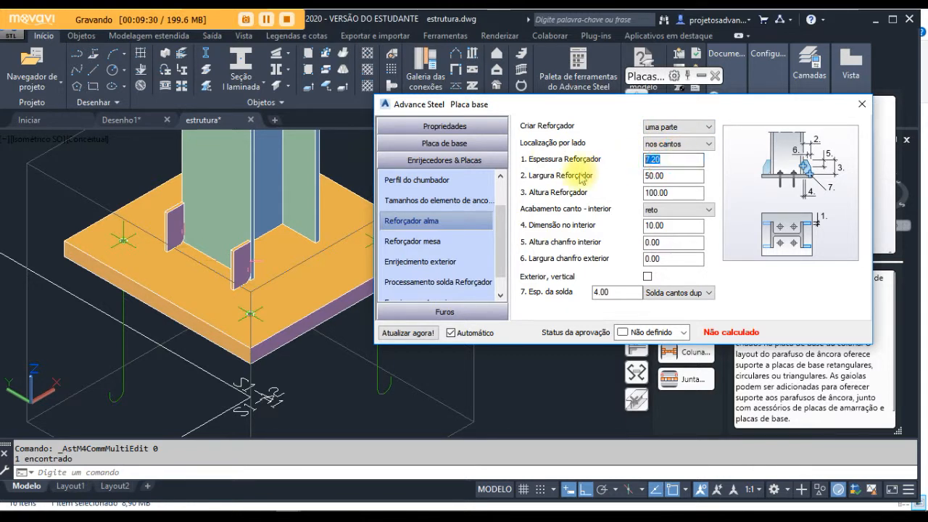
{"action": "type", "text": "10"}
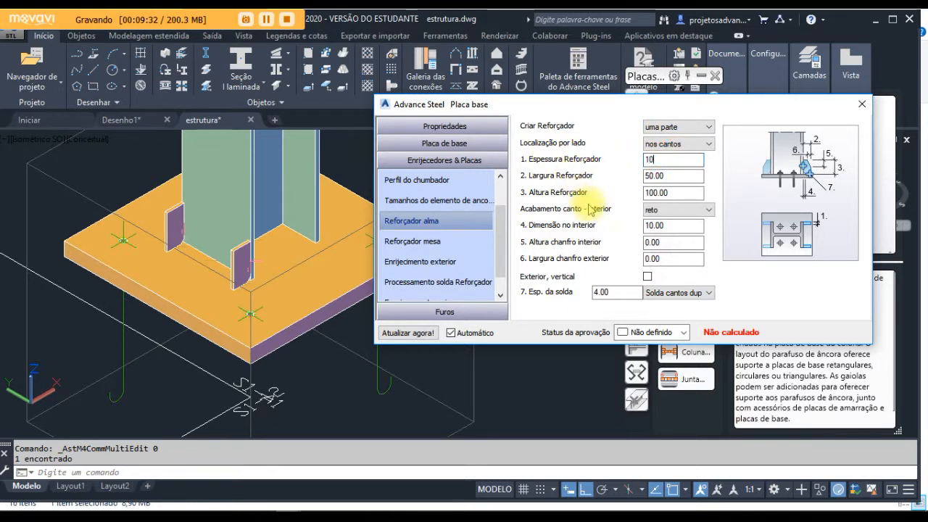
{"action": "left_click", "coordinate": [668, 178]}
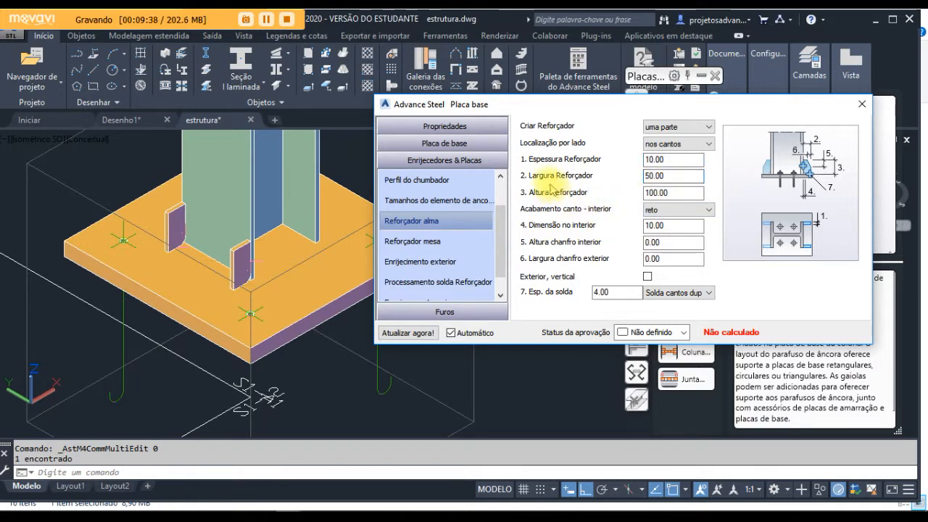
{"action": "left_click_drag", "start_coordinate": [675, 179], "coordinate": [644, 177]}
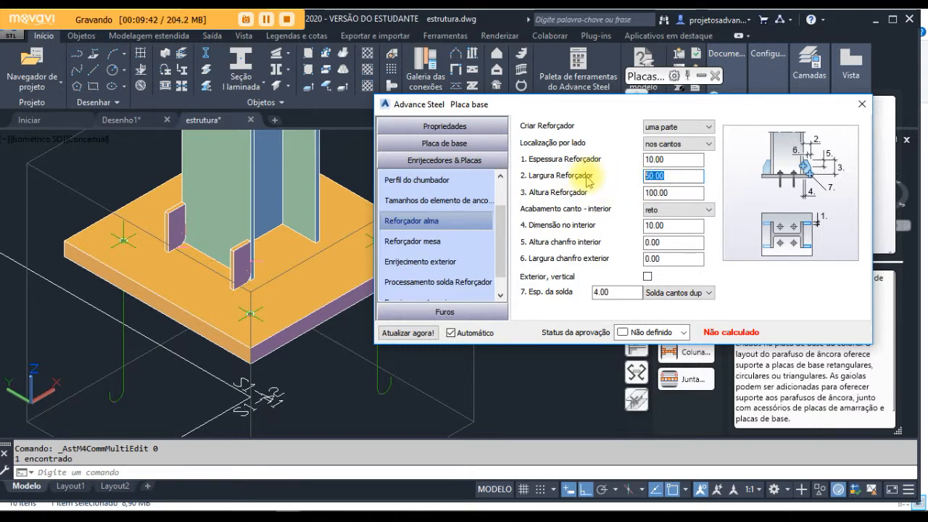
{"action": "type", "text": "135"}
Step: Set the web stiffeners' height to 200 mm and the inner corner dimension to 15 mm with the straight finish (reto)
{"action": "left_click", "coordinate": [680, 192]}
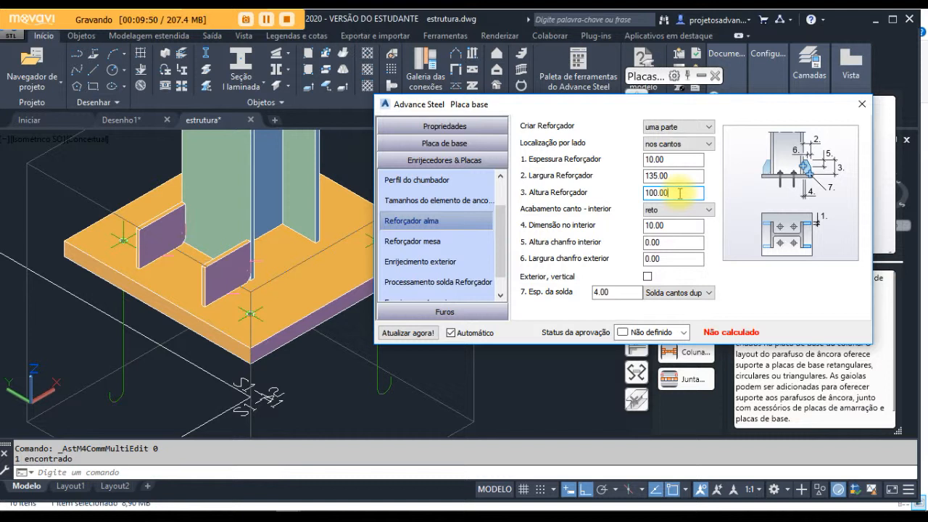
{"action": "double_click", "coordinate": [671, 195]}
{"action": "type", "text": "200"}
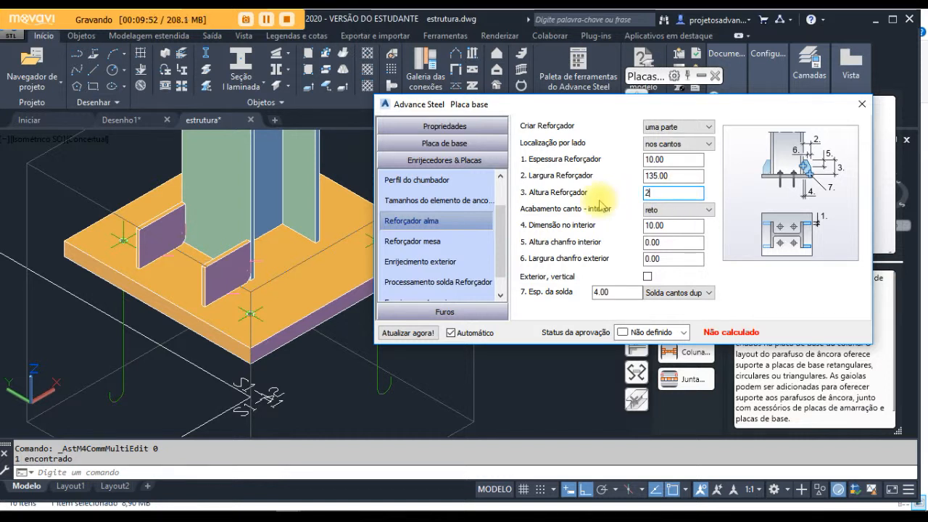
{"action": "left_click", "coordinate": [675, 227]}
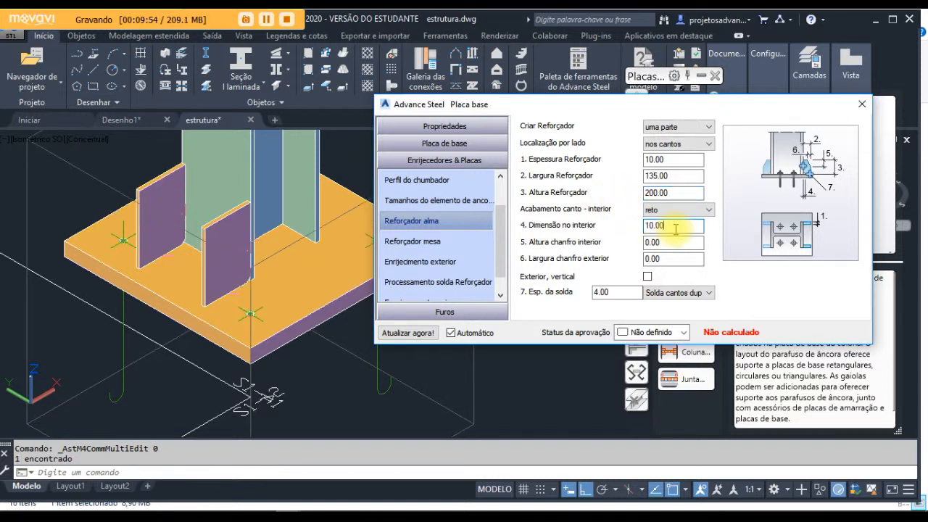
{"action": "left_click", "coordinate": [710, 210]}
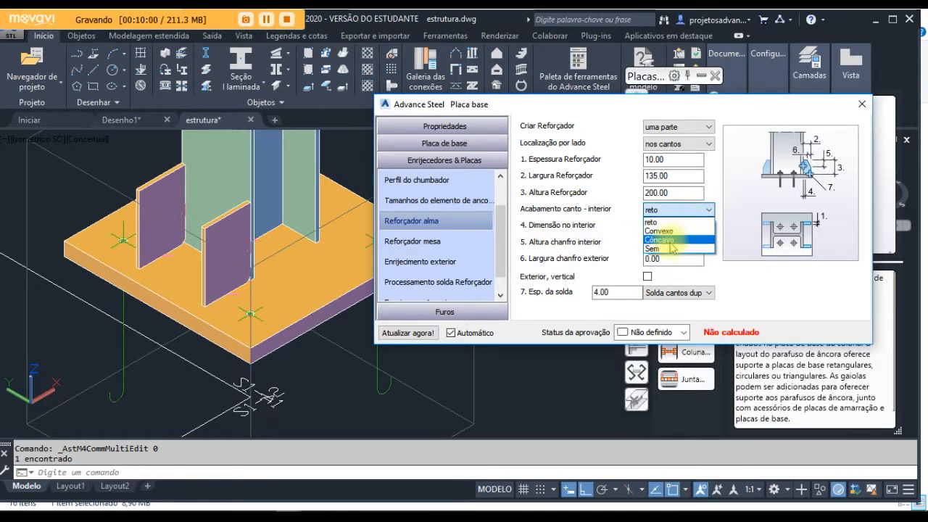
{"action": "left_click", "coordinate": [734, 278]}
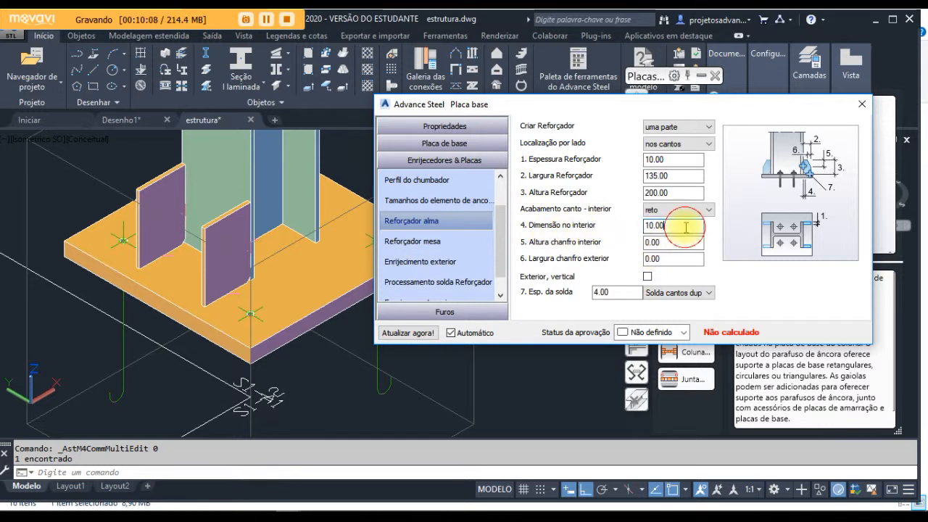
{"action": "left_click_drag", "start_coordinate": [674, 226], "coordinate": [621, 235]}
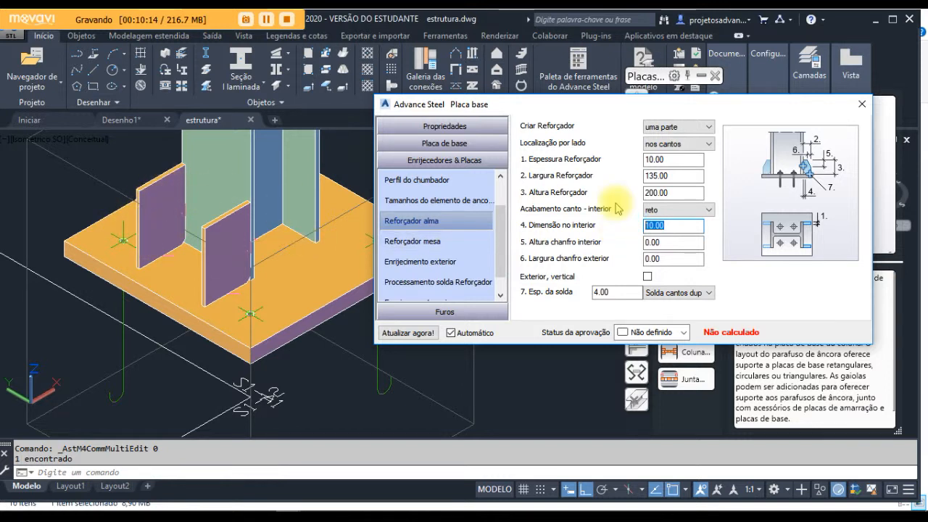
{"action": "type", "text": "15"}
Step: Set the web stiffeners' Altura chanfro interior to 135 mm and Largura chanfro exterior to 85 mm
{"action": "left_click", "coordinate": [680, 239]}
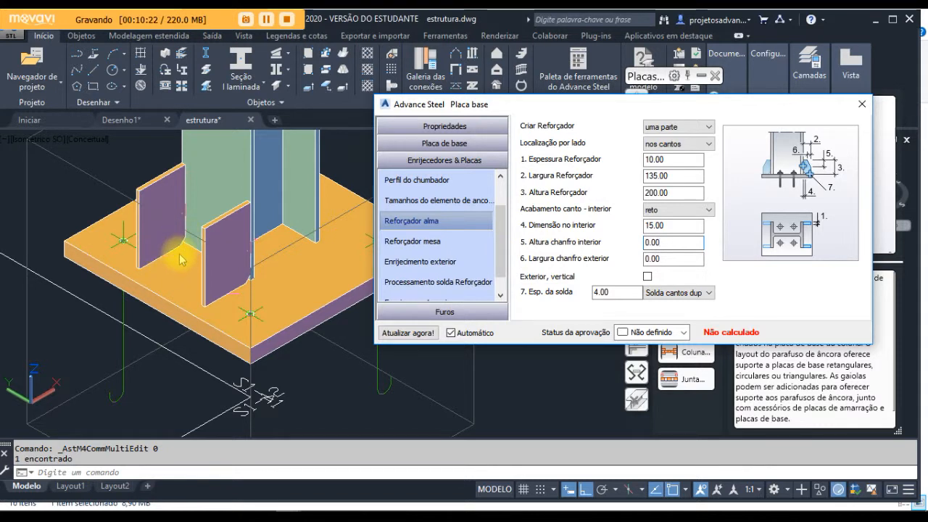
{"action": "left_click_drag", "start_coordinate": [674, 243], "coordinate": [566, 248]}
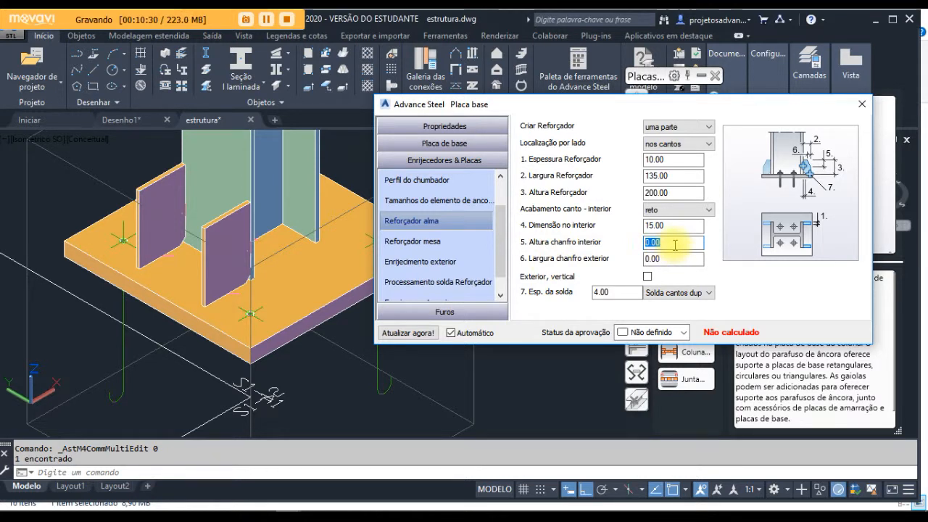
{"action": "type", "text": "135"}
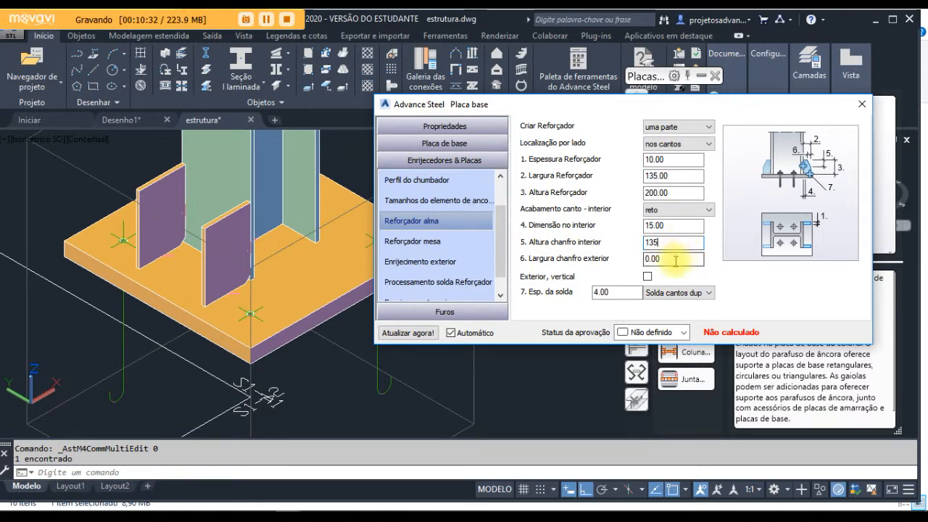
{"action": "left_click", "coordinate": [675, 263]}
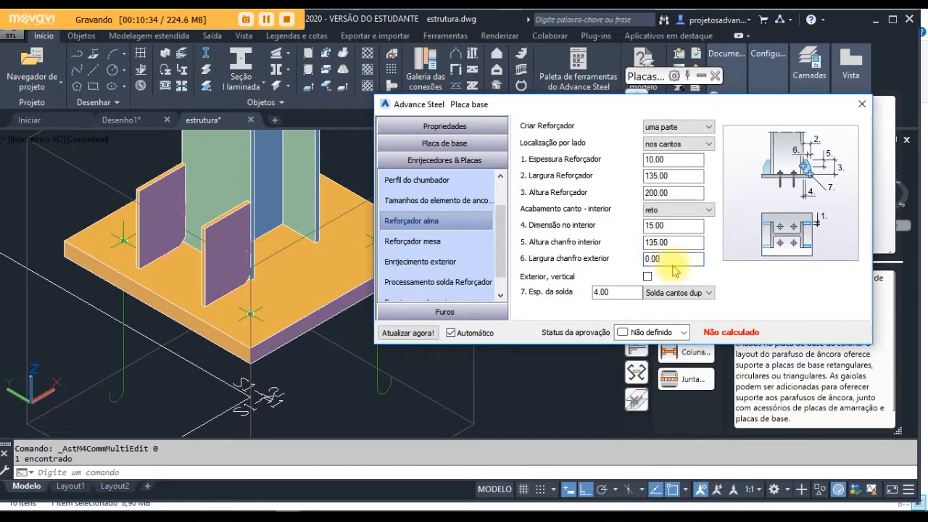
{"action": "left_click_drag", "start_coordinate": [670, 260], "coordinate": [592, 272]}
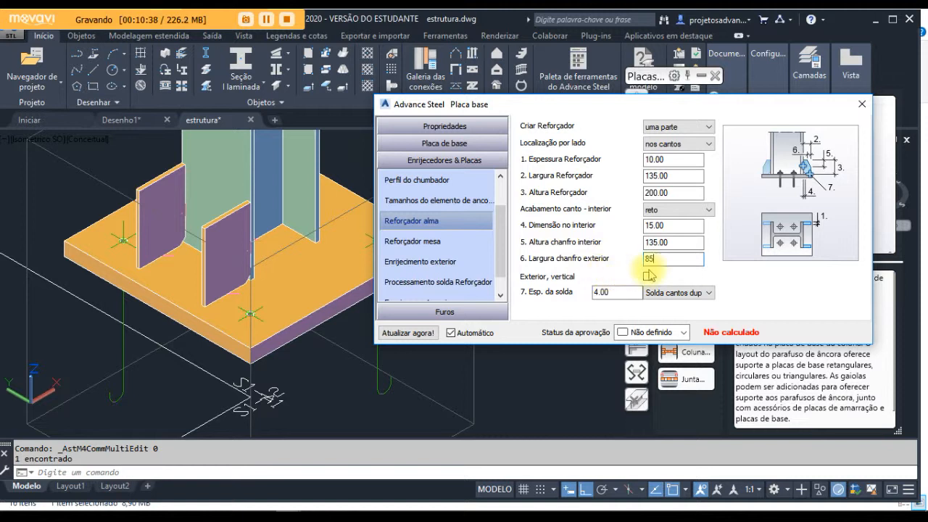
{"action": "left_click", "coordinate": [681, 226]}
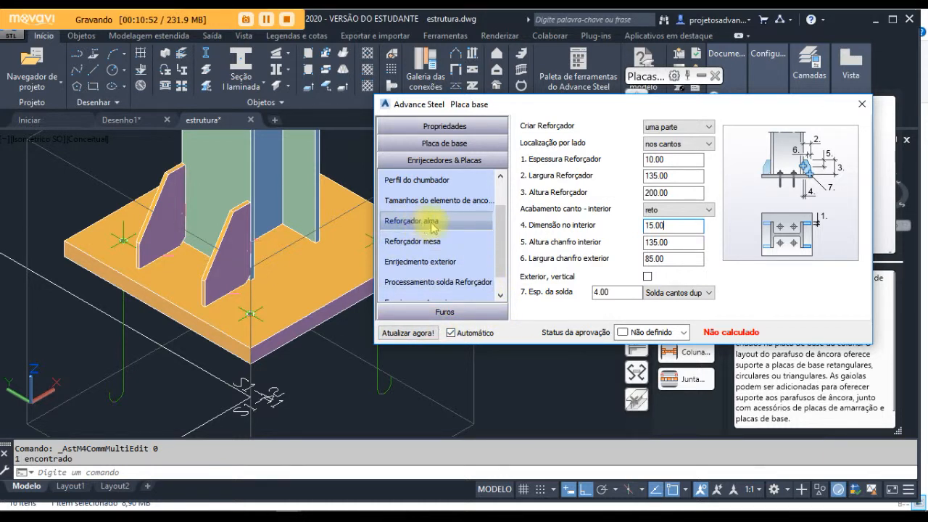
Step: Create flange stiffeners (Reforçador mesa) with the "uma parte" option and set their thickness to 10 mm
{"action": "left_click", "coordinate": [398, 240]}
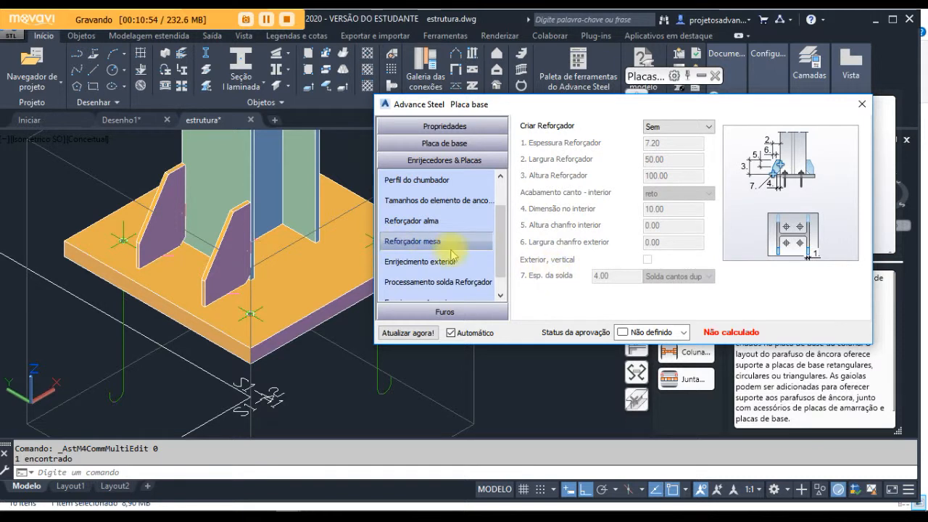
{"action": "left_click", "coordinate": [709, 129]}
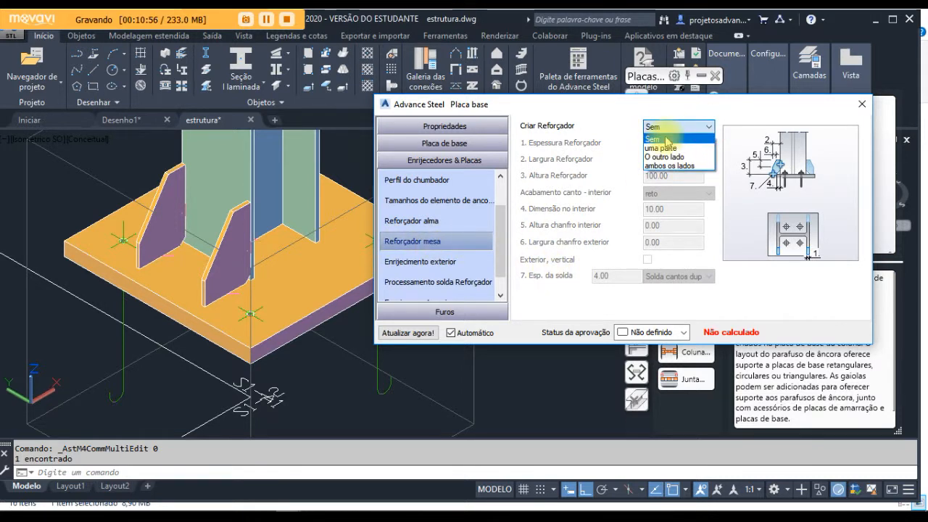
{"action": "left_click", "coordinate": [658, 147]}
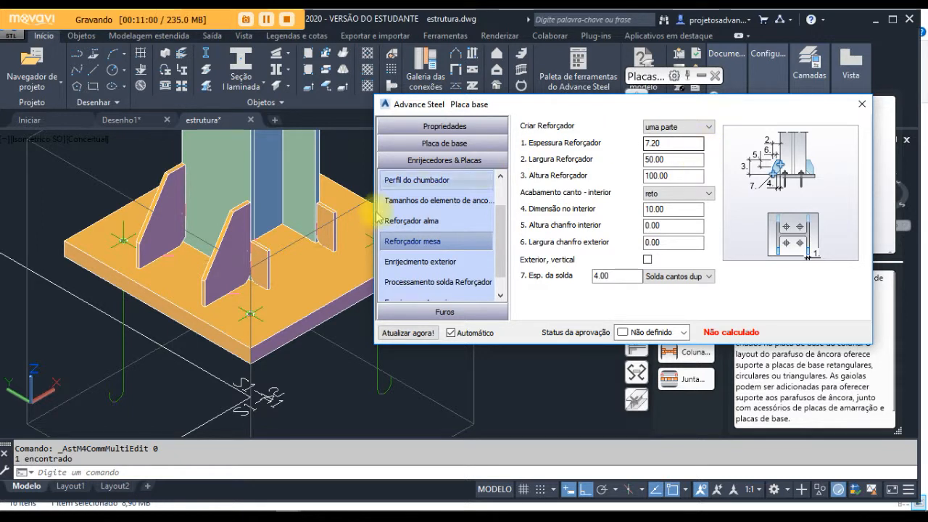
{"action": "left_click", "coordinate": [670, 142]}
{"action": "type", "text": "10"}
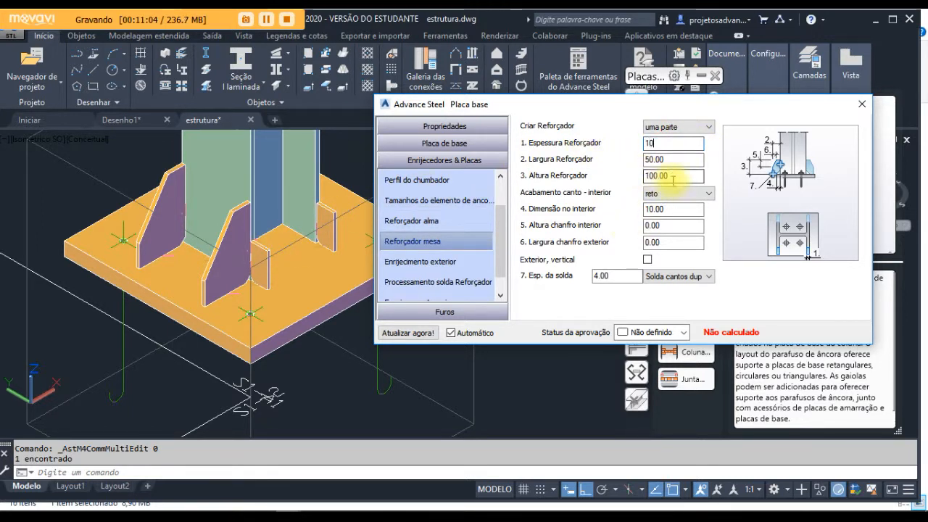
Step: Set the flange stiffeners' width to 135 mm, height to 200 mm and inner corner dimension to 15 mm
{"action": "left_click", "coordinate": [673, 159]}
{"action": "double_click", "coordinate": [675, 159]}
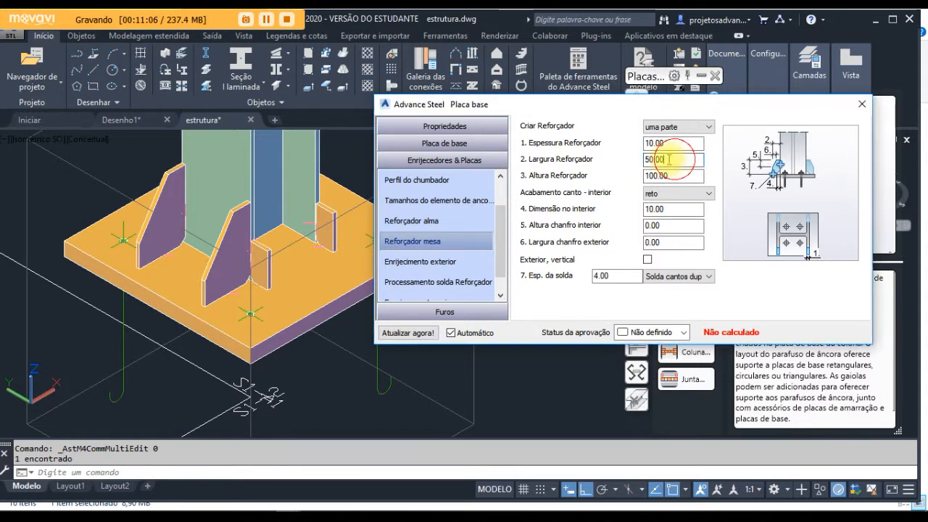
{"action": "type", "text": "135"}
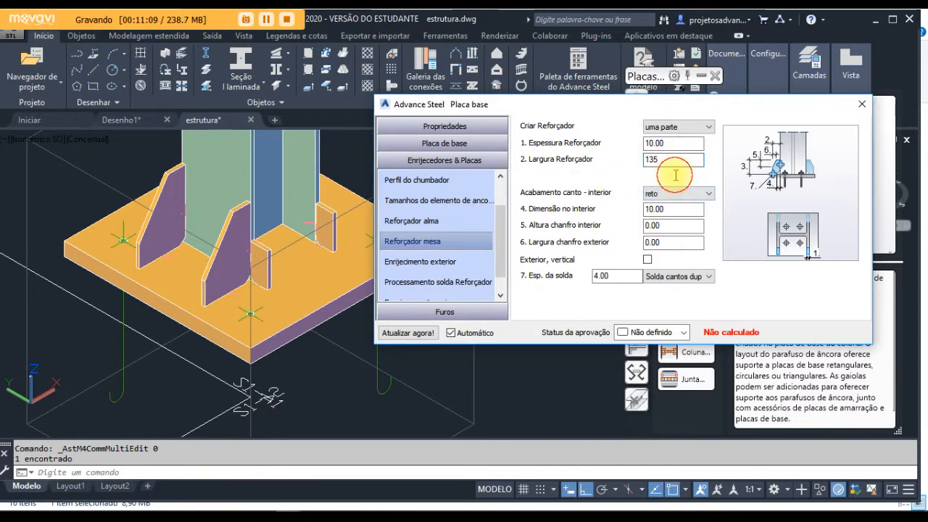
{"action": "key", "text": "Tab"}
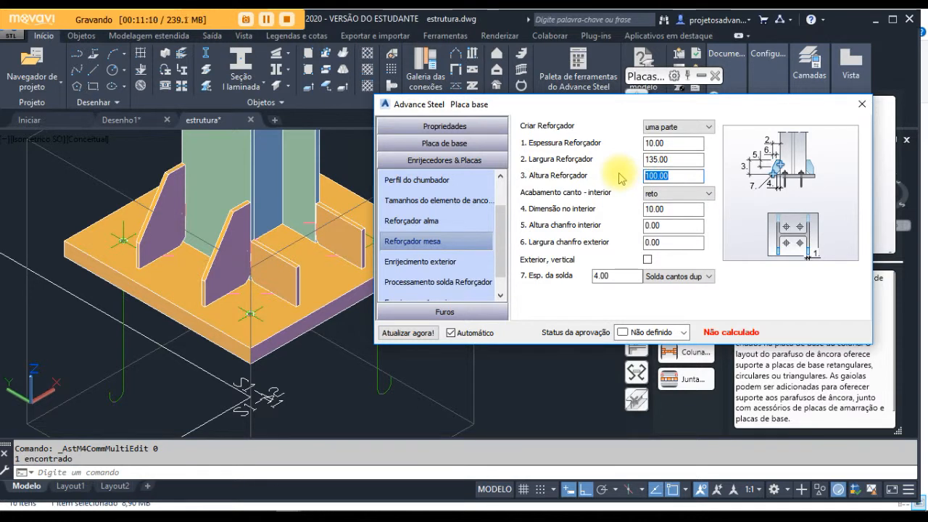
{"action": "type", "text": "200"}
{"action": "key", "text": "Tab"}
{"action": "key", "text": "Tab"}
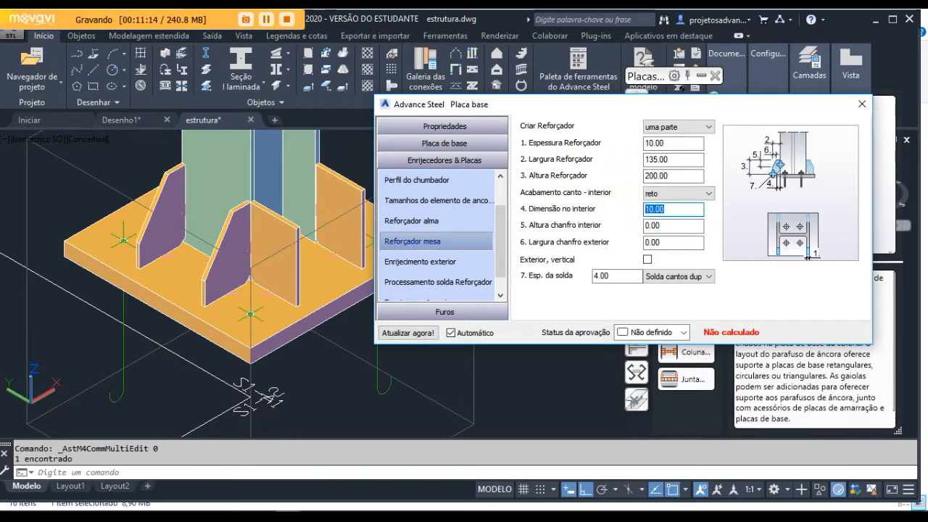
{"action": "type", "text": "15"}
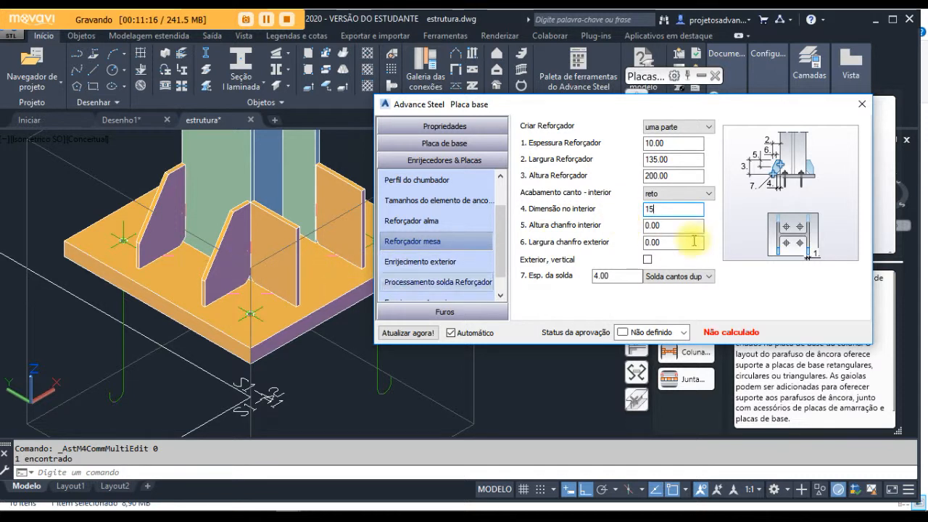
Step: Set the flange stiffeners' Altura chanfro interior to 135 mm and Largura chanfro exterior to 85 mm
{"action": "left_click", "coordinate": [673, 226]}
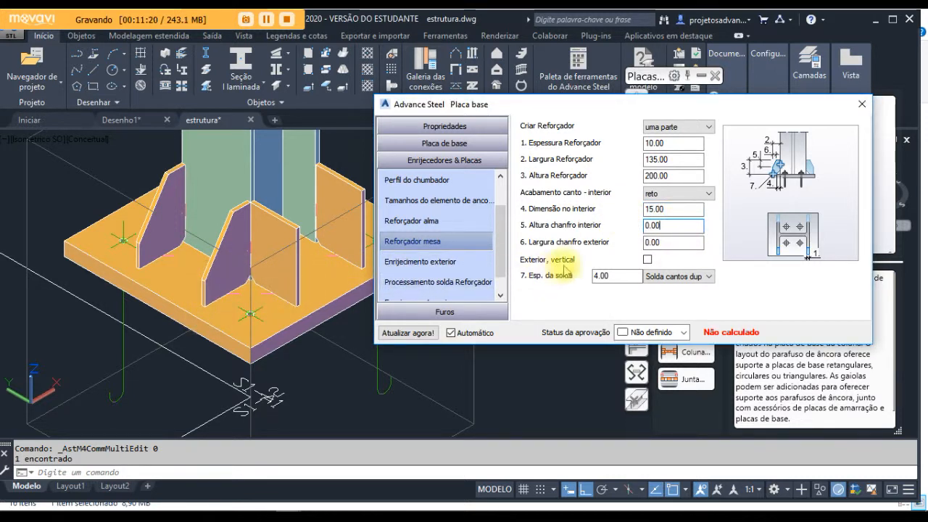
{"action": "left_click_drag", "start_coordinate": [663, 225], "coordinate": [599, 232]}
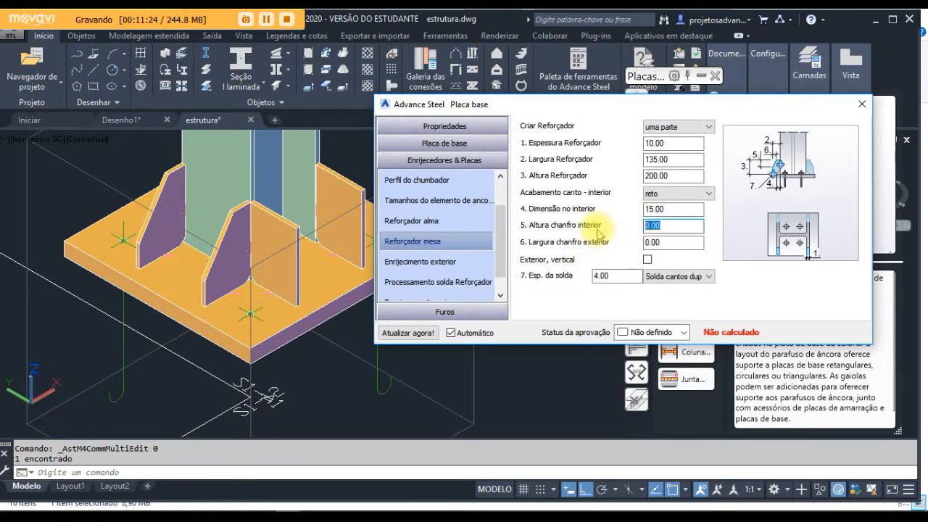
{"action": "type", "text": "135"}
{"action": "left_click", "coordinate": [664, 242]}
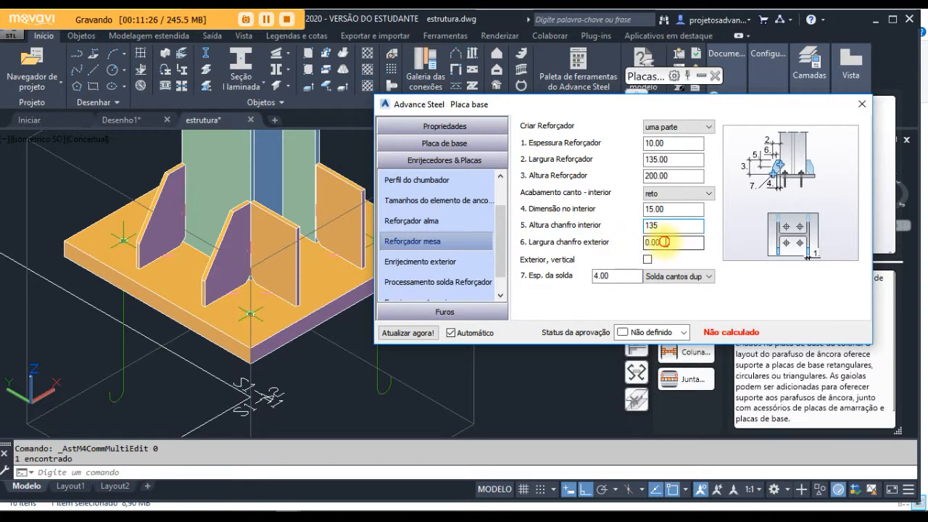
{"action": "left_click_drag", "start_coordinate": [662, 242], "coordinate": [605, 249]}
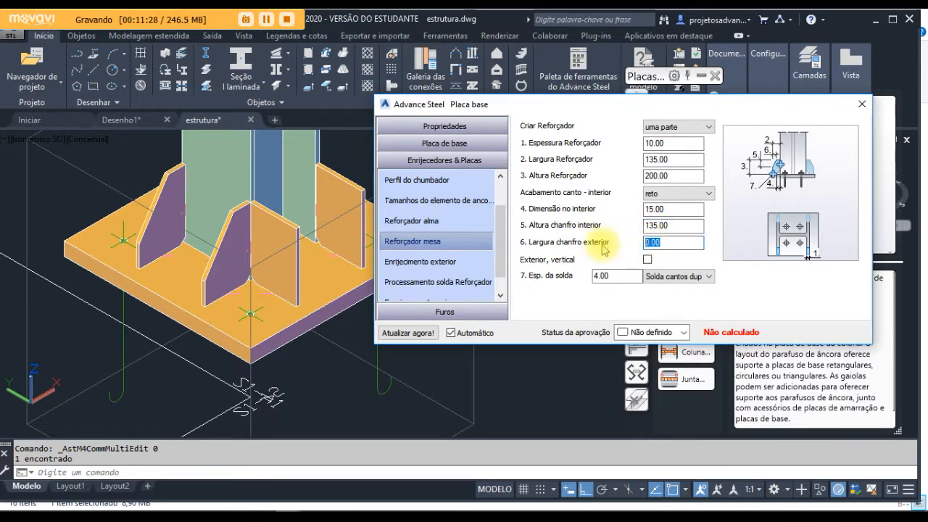
{"action": "type", "text": "8"}
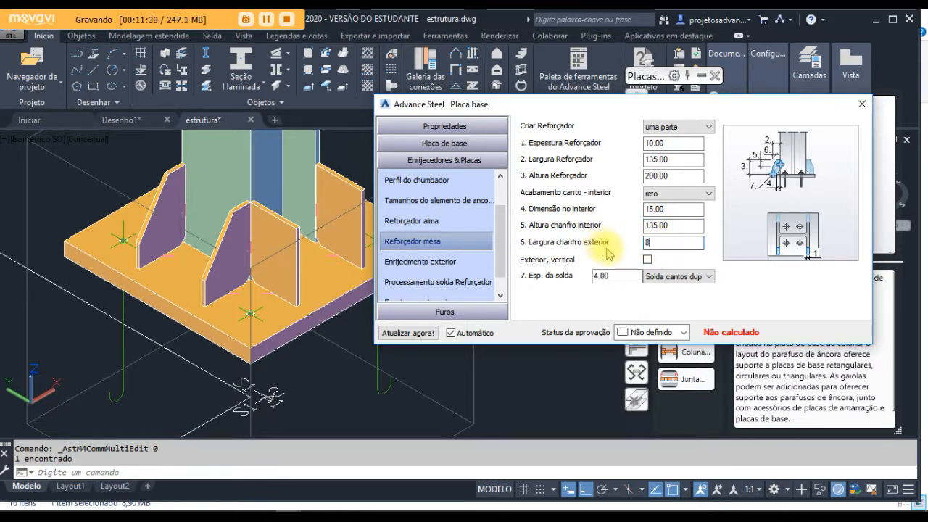
{"action": "type", "text": "5"}
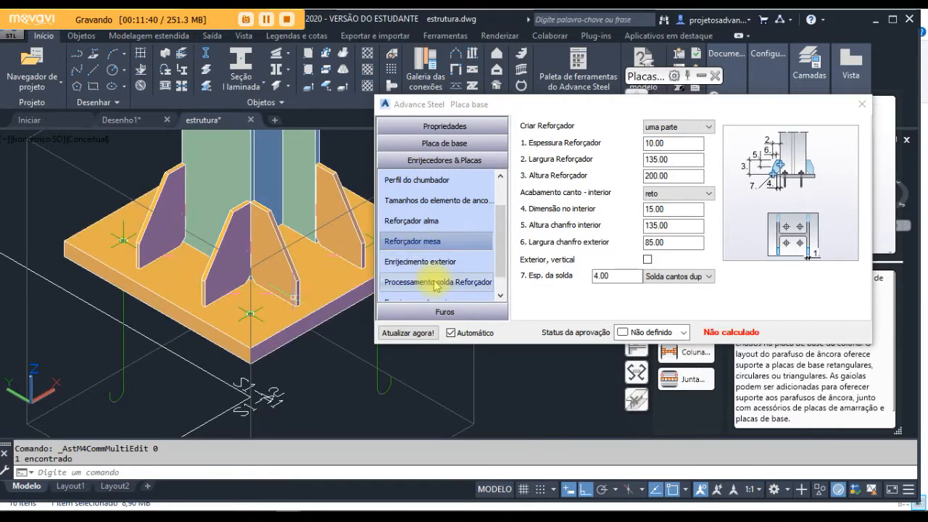
{"action": "scroll", "coordinate": [435, 290], "scroll_direction": "down", "scroll_amount": 1}
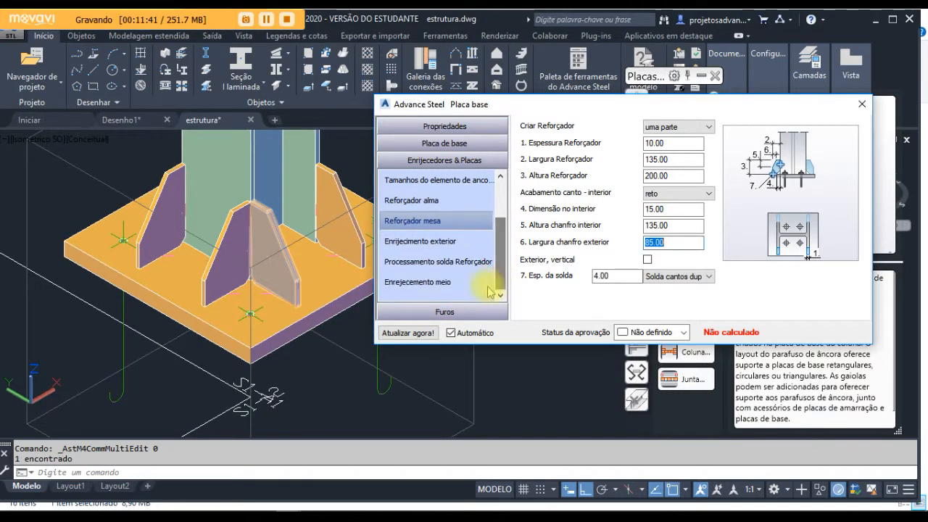
{"action": "left_click", "coordinate": [424, 287]}
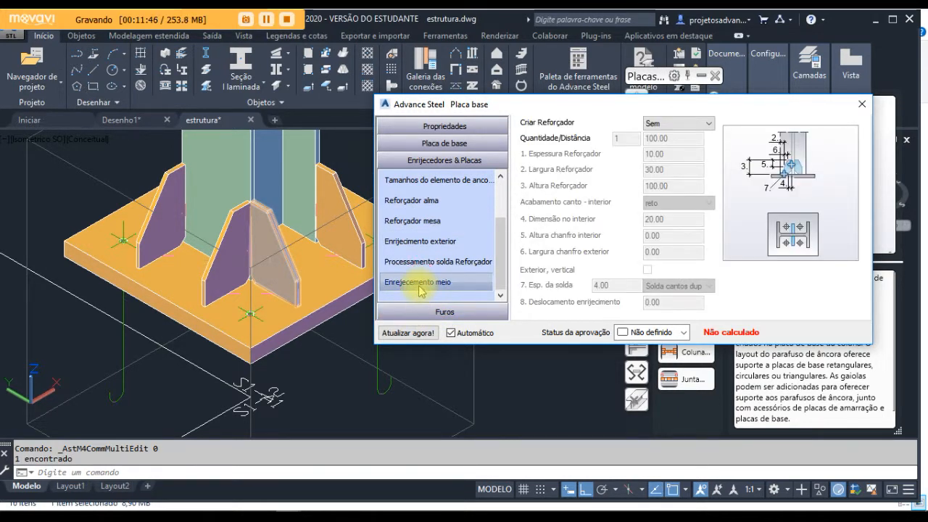
{"action": "left_click_drag", "start_coordinate": [500, 235], "coordinate": [499, 186]}
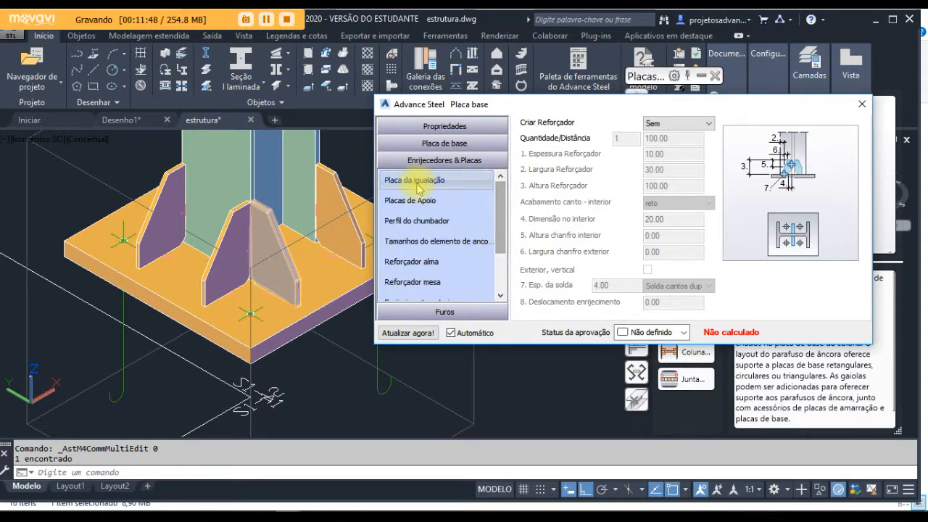
Step: Replace the base plate's anchor bolts with holes only (Criar somente o furo) and set the hole diameter to 42 mm
{"action": "left_click", "coordinate": [429, 144]}
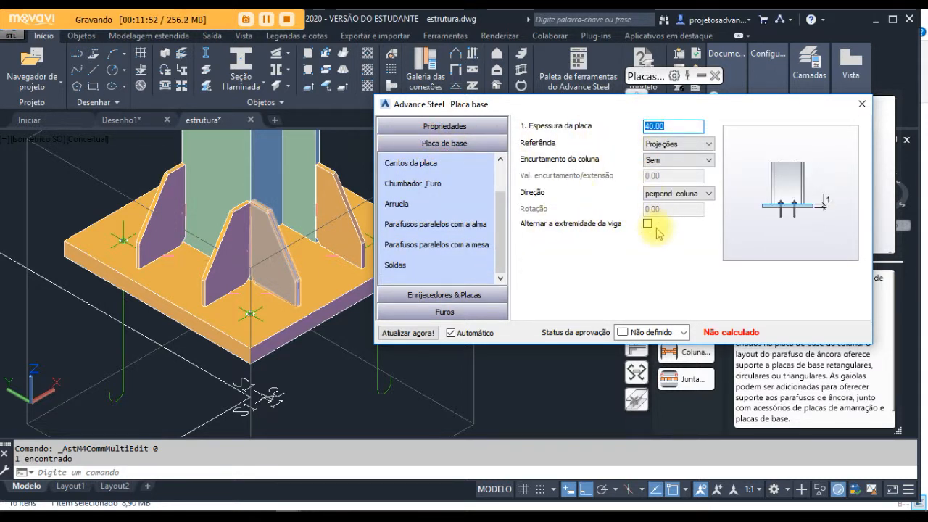
{"action": "left_click", "coordinate": [412, 167]}
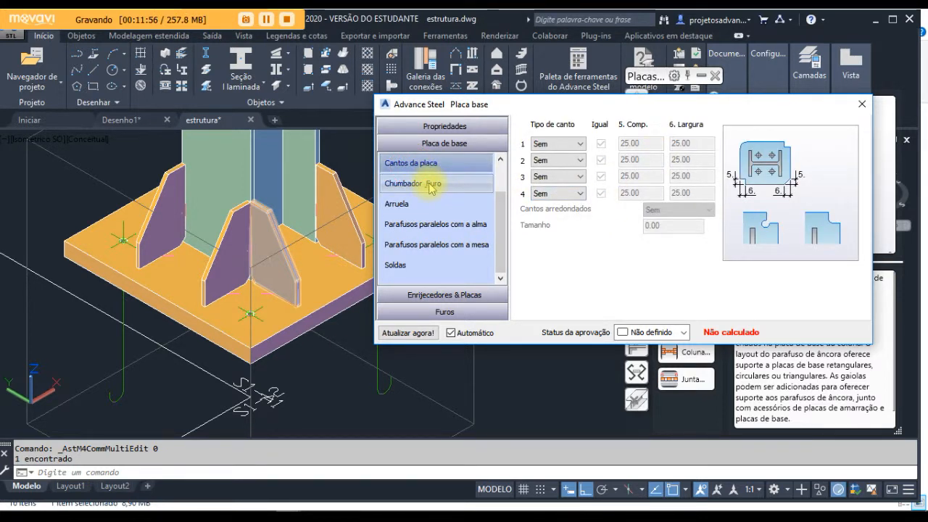
{"action": "left_click", "coordinate": [430, 185]}
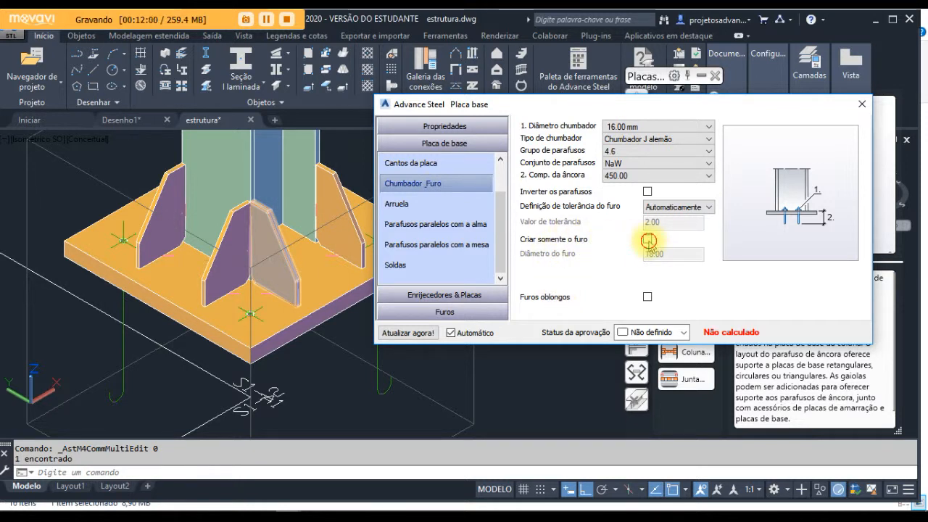
{"action": "left_click", "coordinate": [648, 240]}
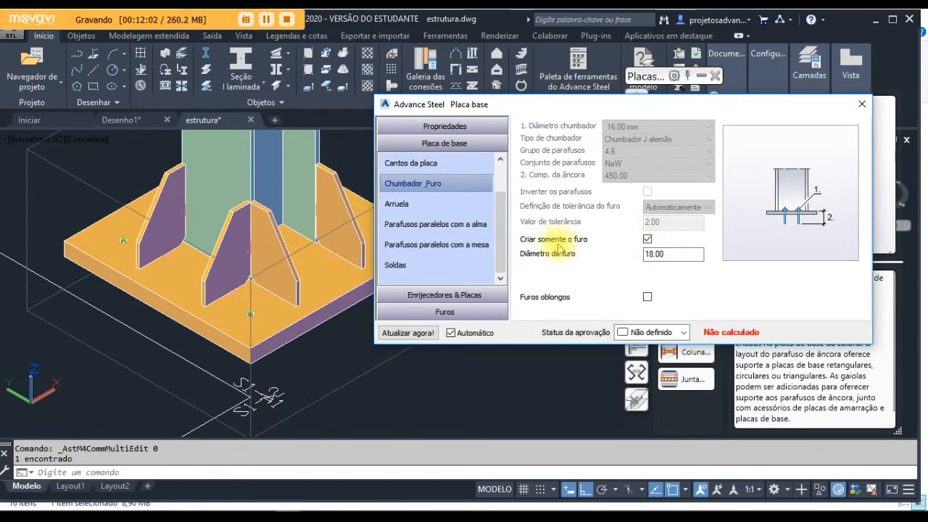
{"action": "left_click_drag", "start_coordinate": [674, 254], "coordinate": [569, 276]}
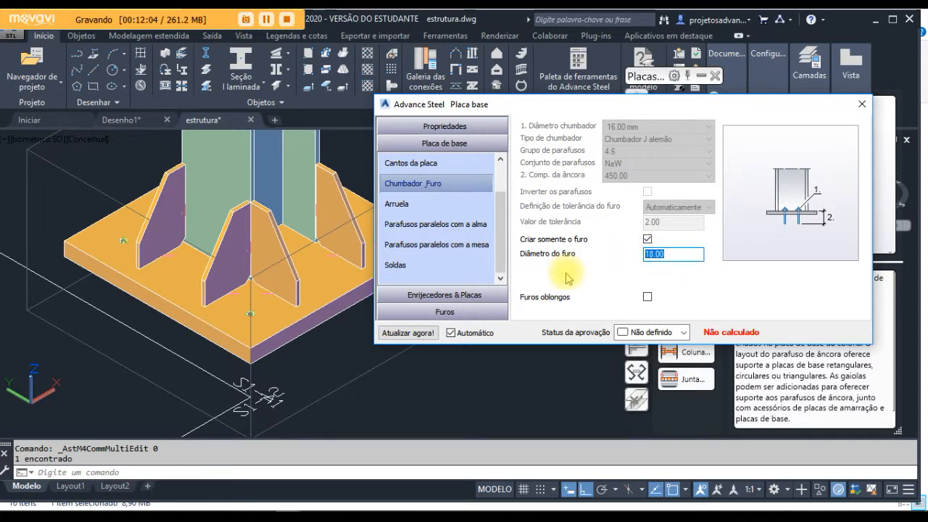
{"action": "type", "text": "42"}
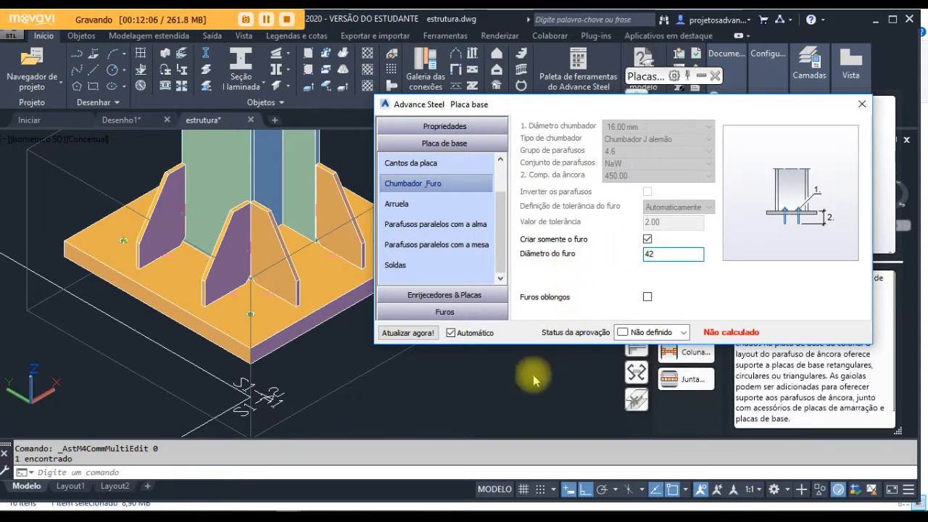
{"action": "left_click", "coordinate": [534, 375]}
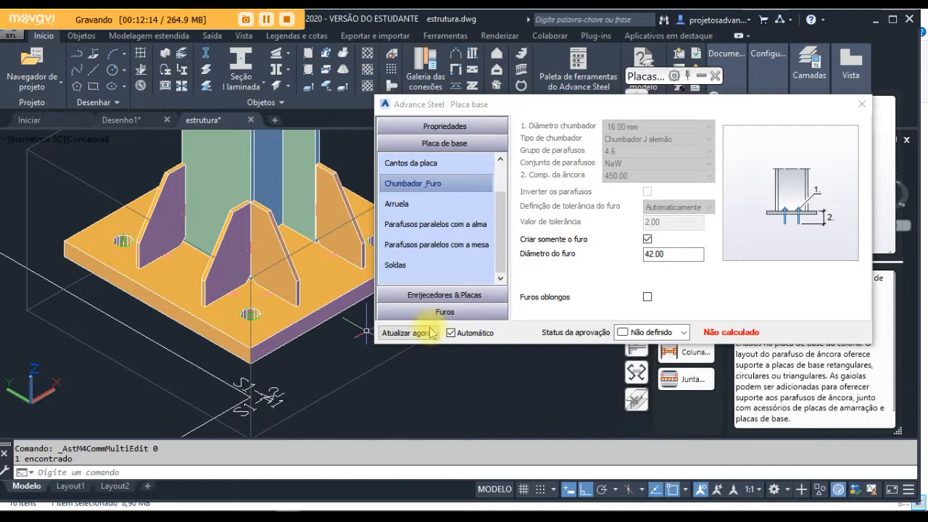
{"action": "scroll", "coordinate": [435, 361], "scroll_direction": "down", "scroll_amount": 4}
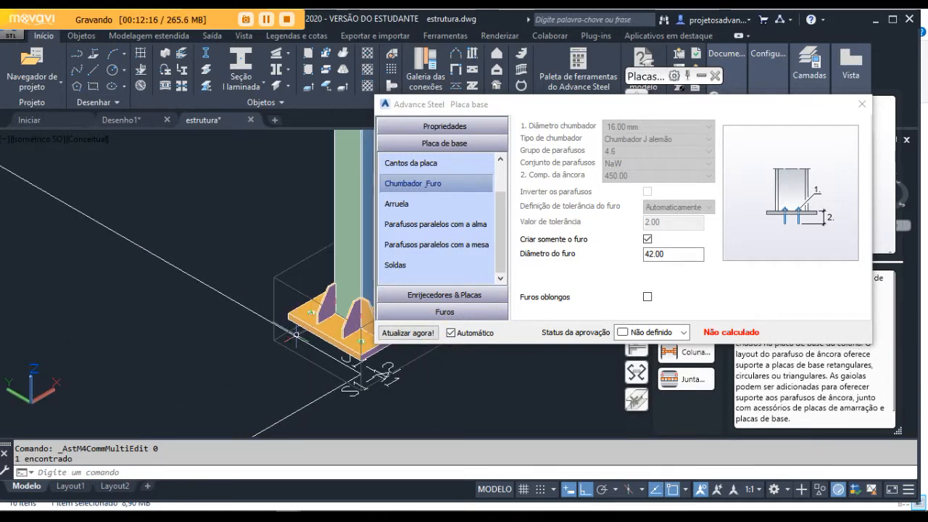
{"action": "scroll", "coordinate": [232, 327], "scroll_direction": "down", "scroll_amount": 3}
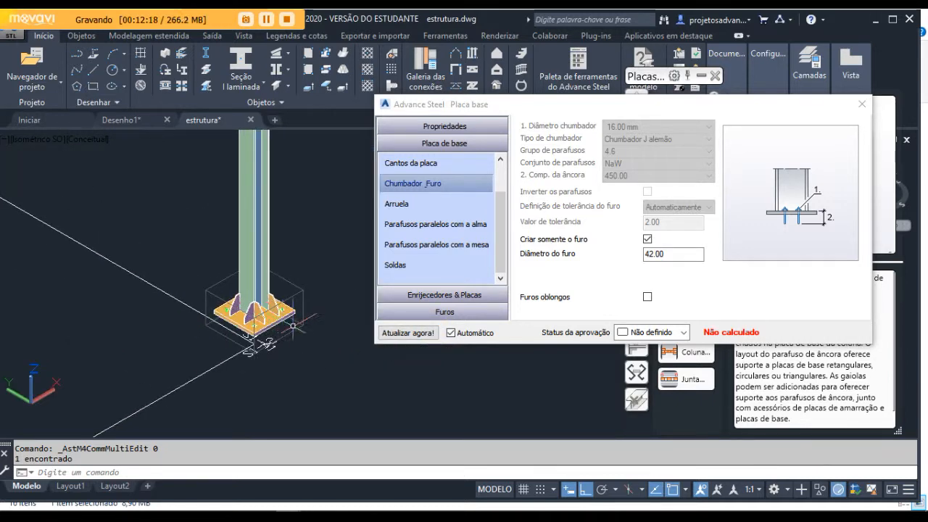
{"action": "scroll", "coordinate": [278, 339], "scroll_direction": "up", "scroll_amount": 5}
{"action": "scroll", "coordinate": [314, 352], "scroll_direction": "down", "scroll_amount": 3}
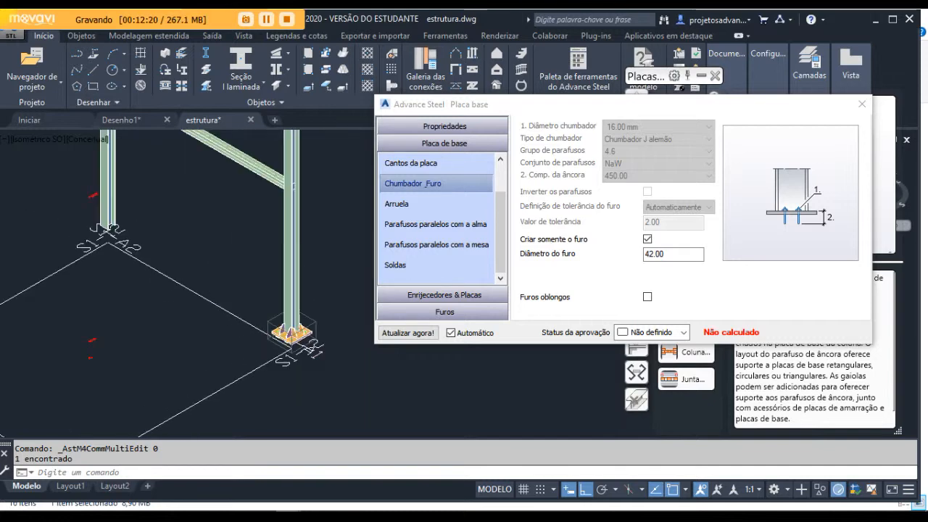
{"action": "scroll", "coordinate": [269, 350], "scroll_direction": "up", "scroll_amount": 2}
{"action": "scroll", "coordinate": [269, 351], "scroll_direction": "up", "scroll_amount": 2}
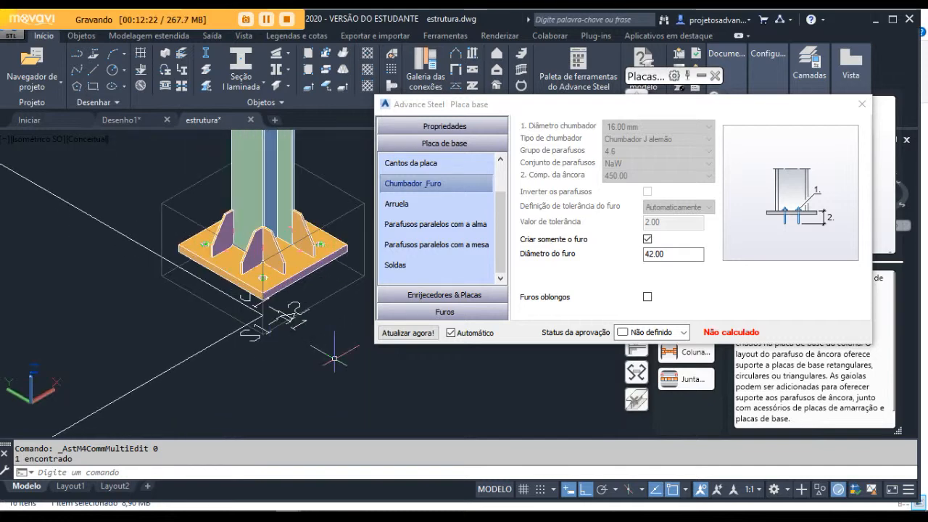